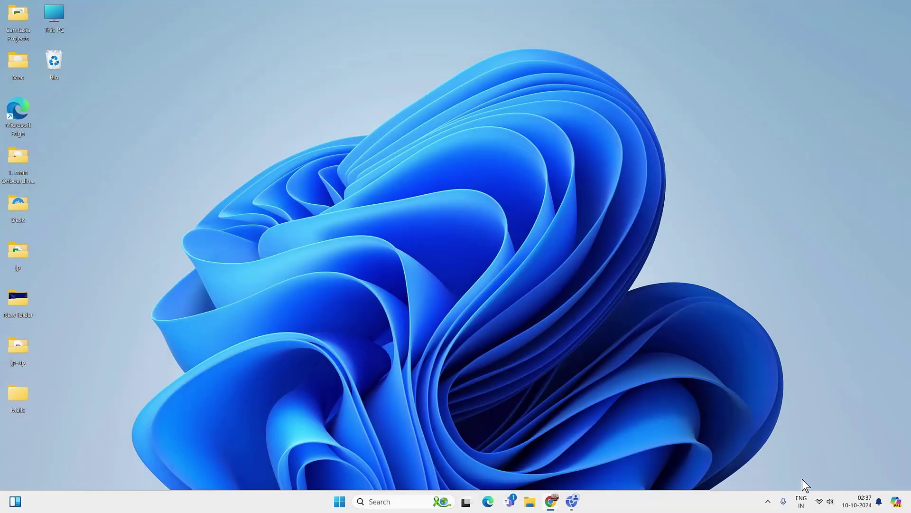
Check the network status and Wi-Fi list, then view and hide the google.com browser window
left_click(819, 501)
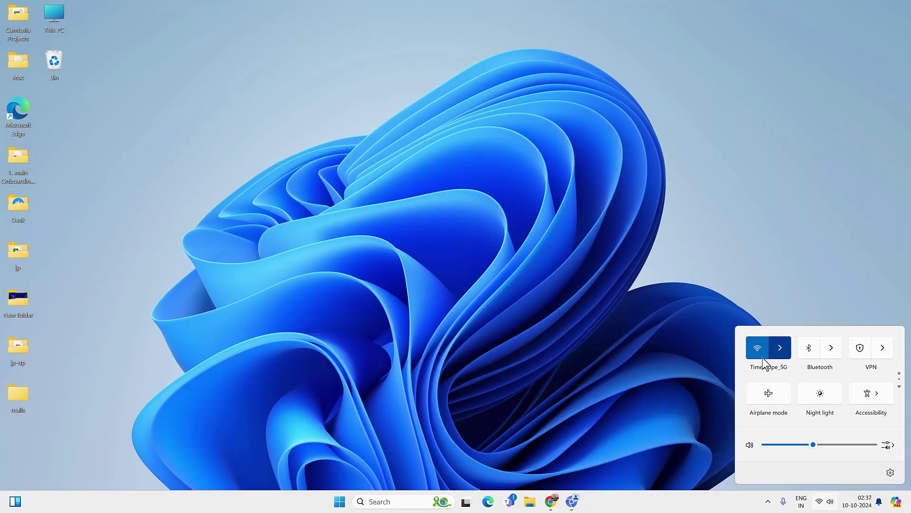
left_click(780, 352)
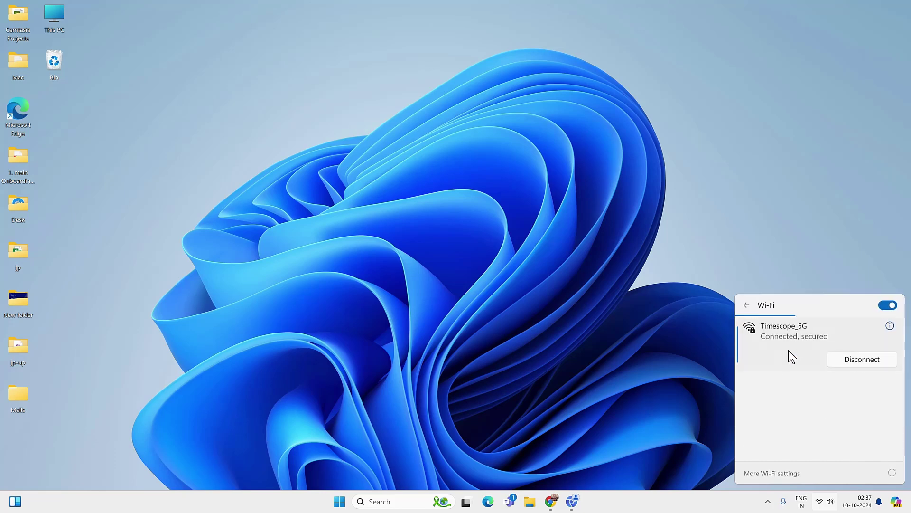
mouse_move(552, 497)
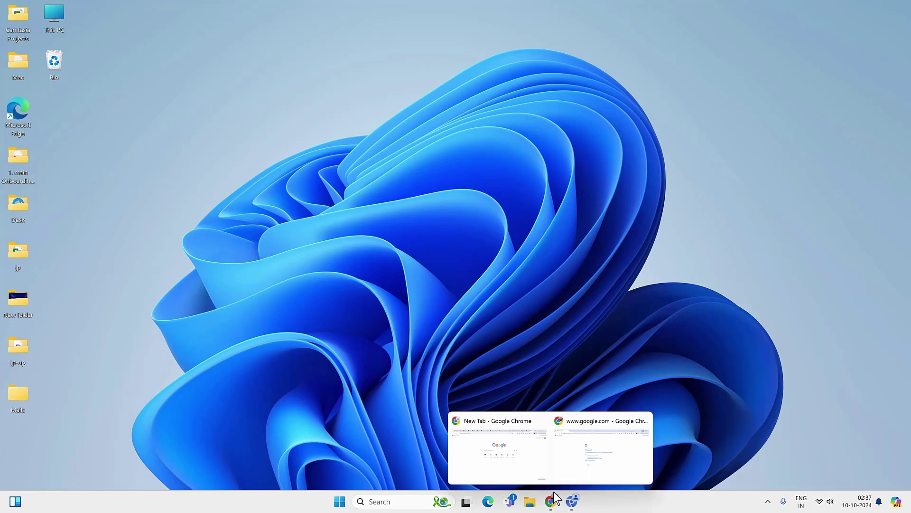
left_click(570, 440)
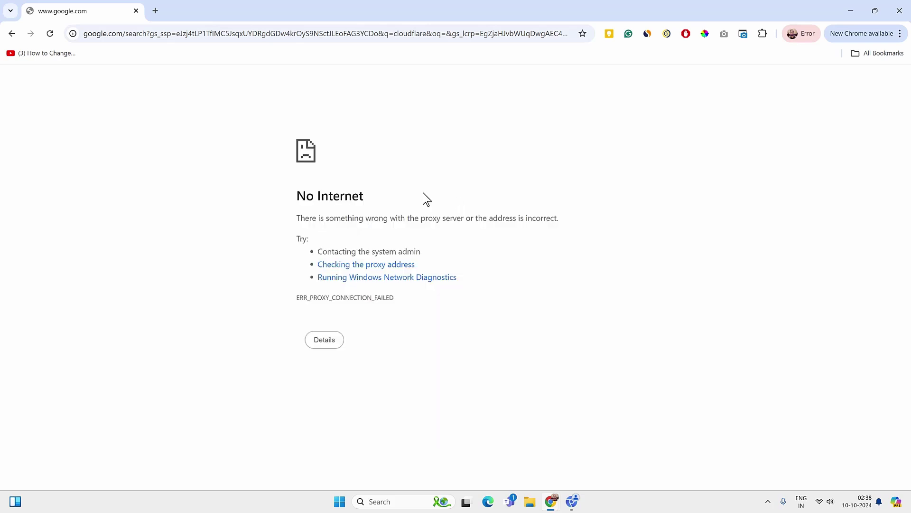
left_click(850, 11)
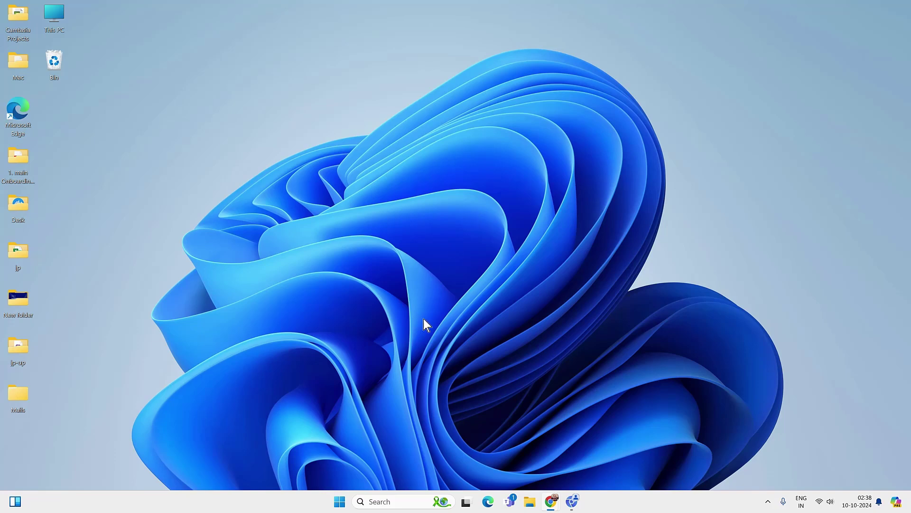
Open Control Panel via a 'control' search, view items as Large icons, and open Internet Options
left_click(406, 502)
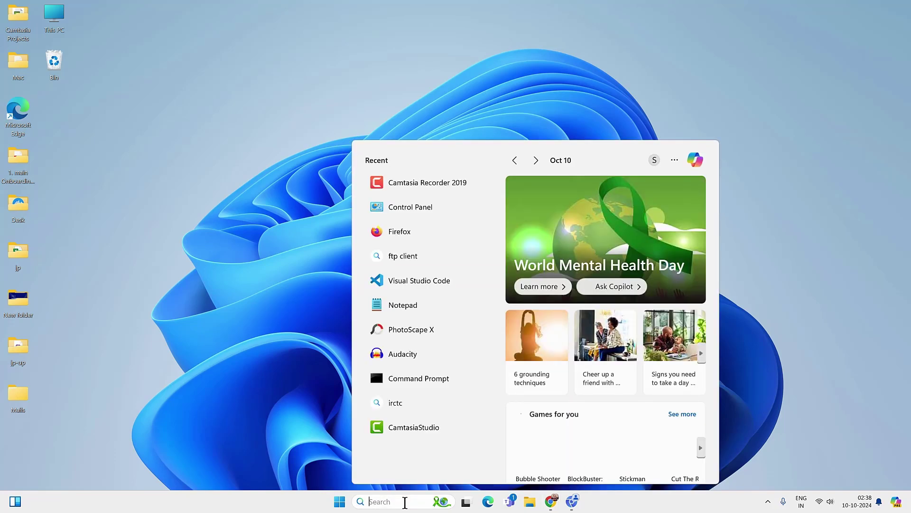
type("control")
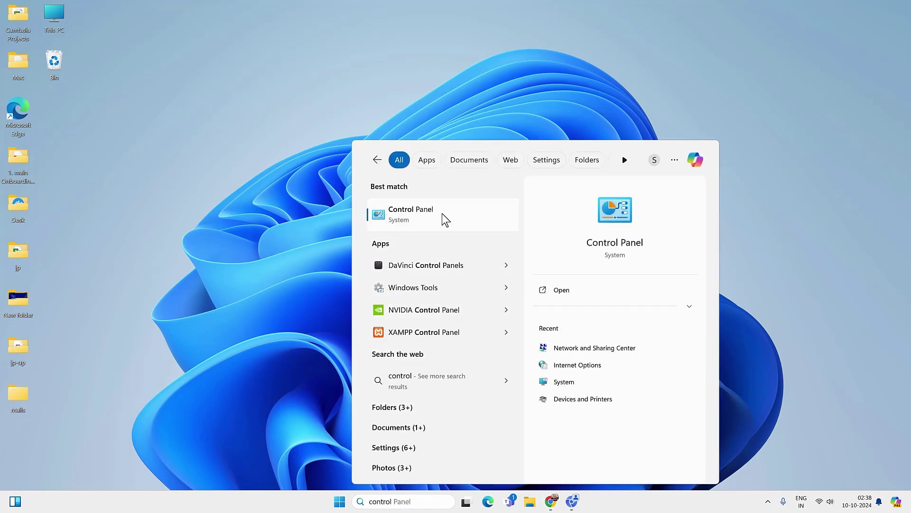
left_click(443, 214)
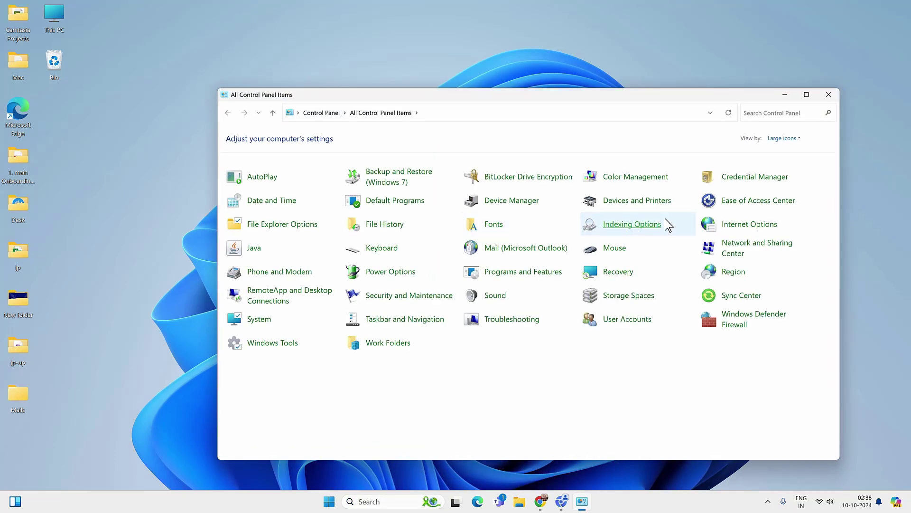
left_click(788, 139)
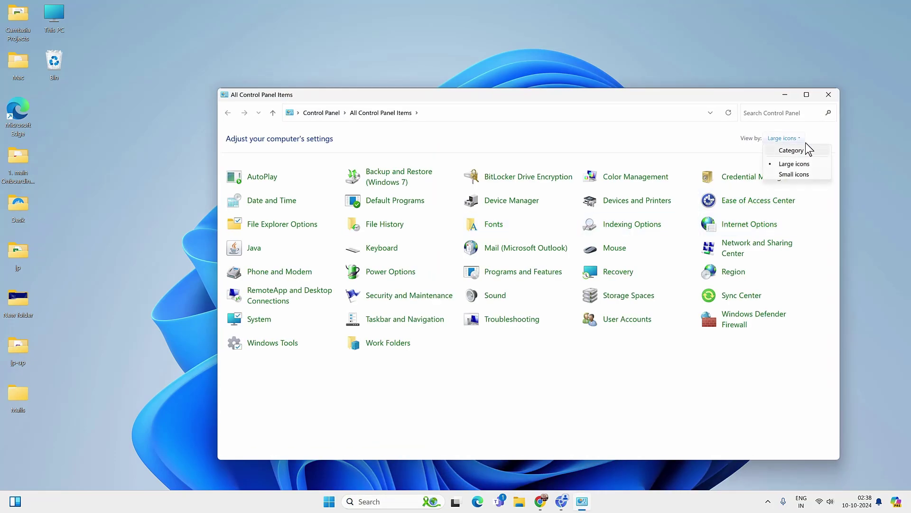
left_click(794, 163)
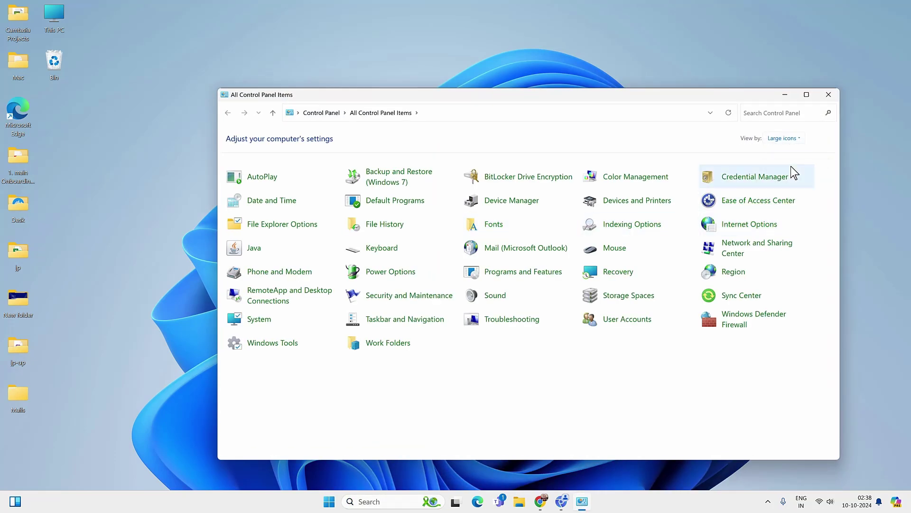
left_click(736, 229)
In LAN settings, remove proxy 127.1.1.1 port 80, disable the proxy, and enable automatic detection
left_click_drag(163, 54, 452, 92)
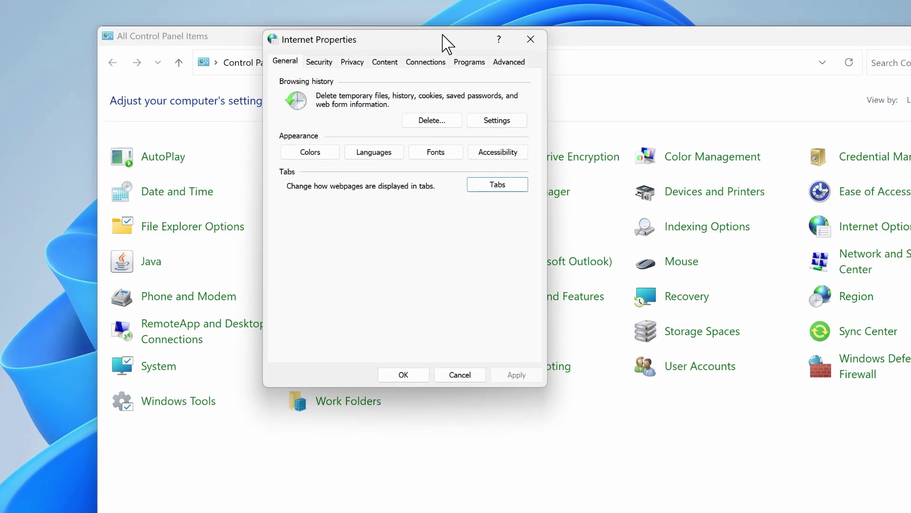
left_click(425, 63)
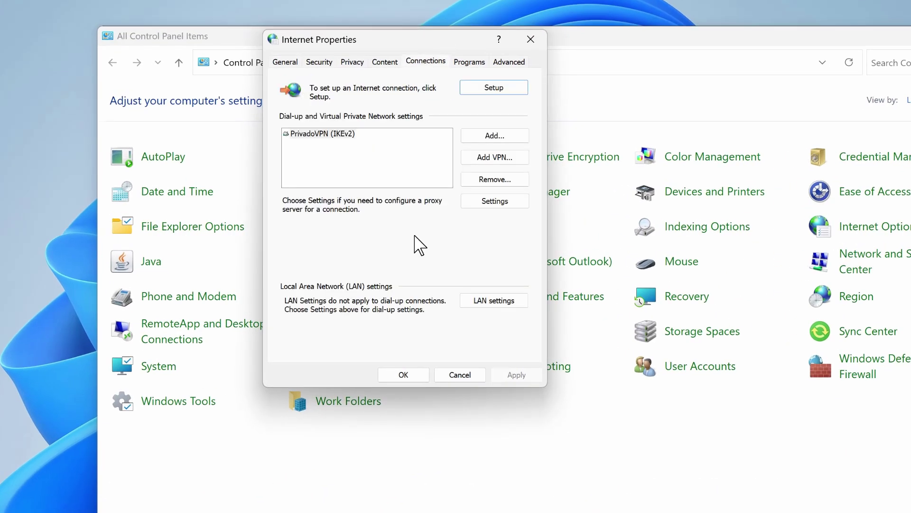
left_click(502, 302)
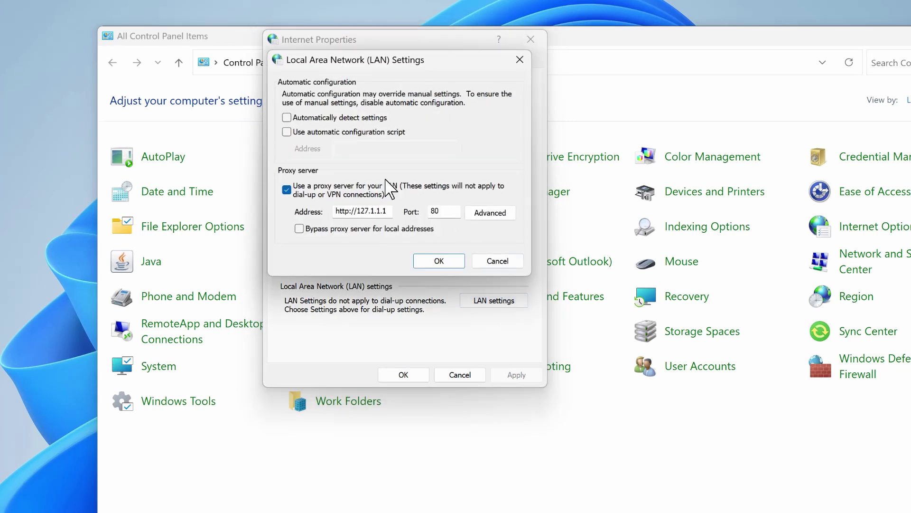
left_click(339, 212)
left_click_drag(339, 212, 443, 211)
key("BackSpace")
key("BackSpace")
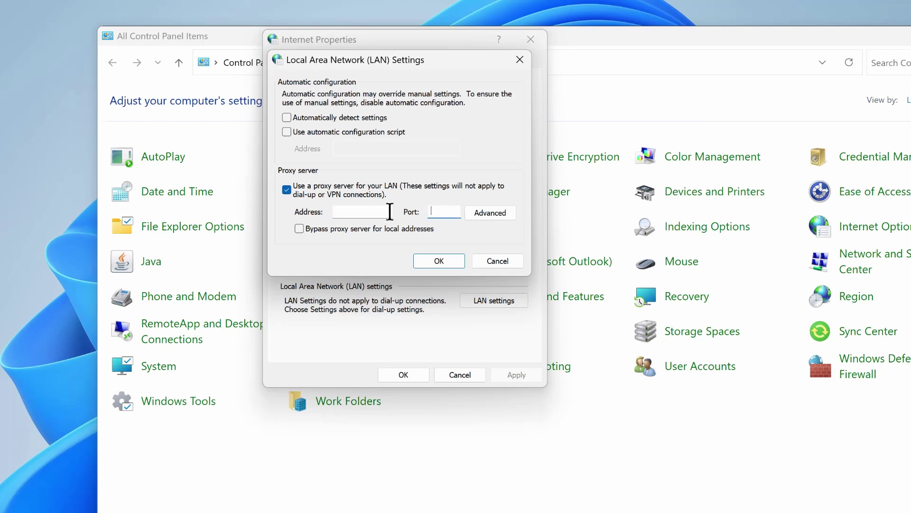
left_click(286, 190)
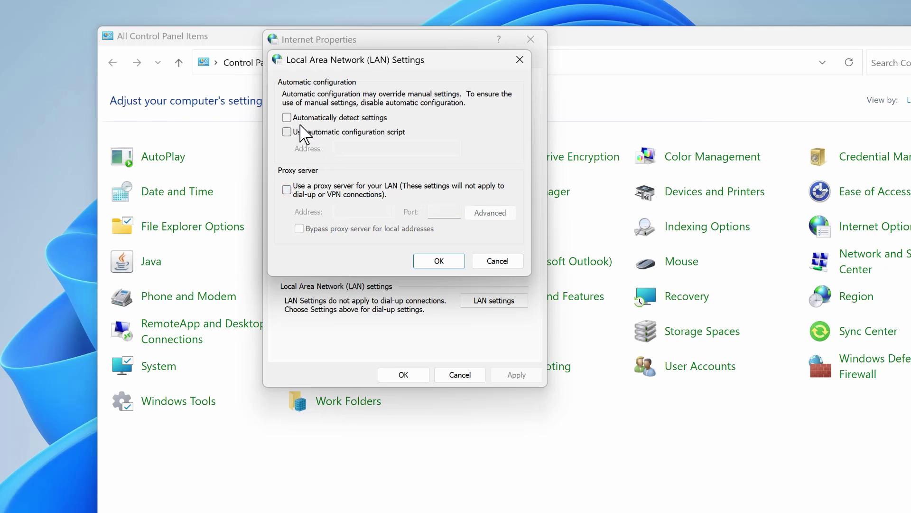
left_click(322, 118)
left_click(430, 261)
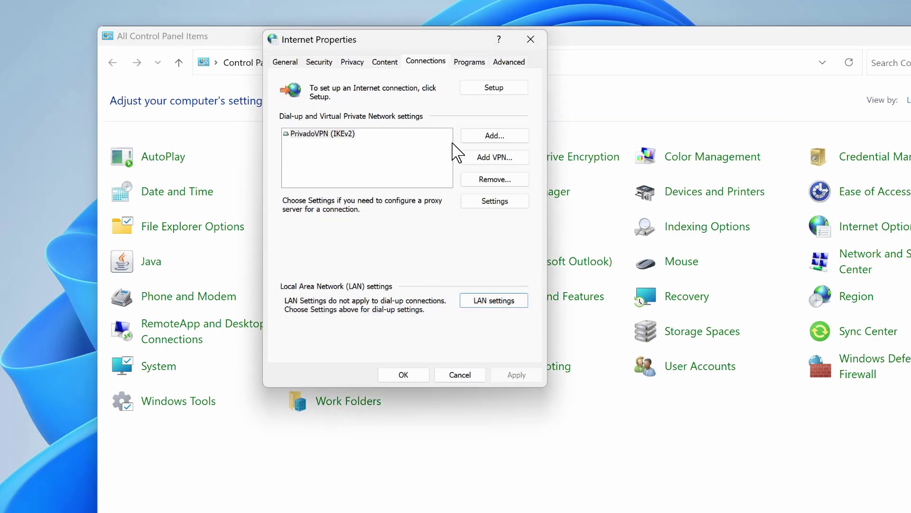
Restore the default advanced internet settings and apply them
left_click(506, 64)
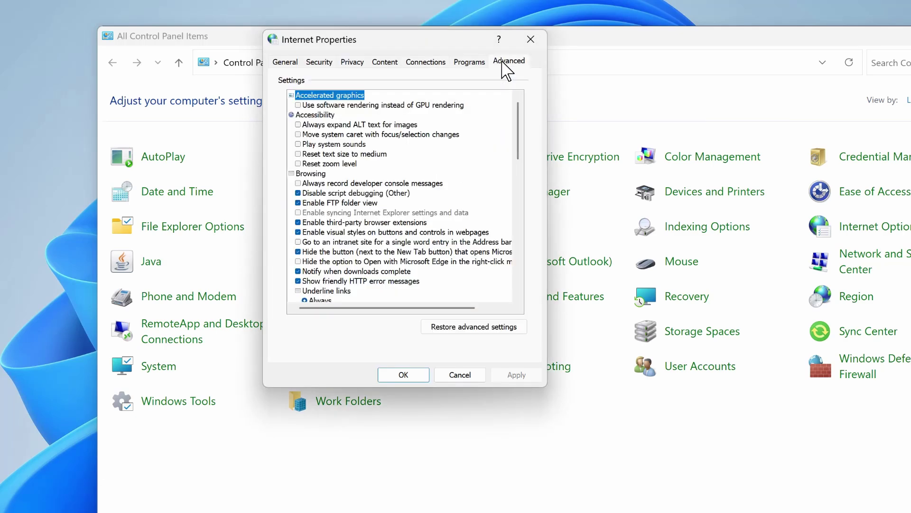
left_click(479, 327)
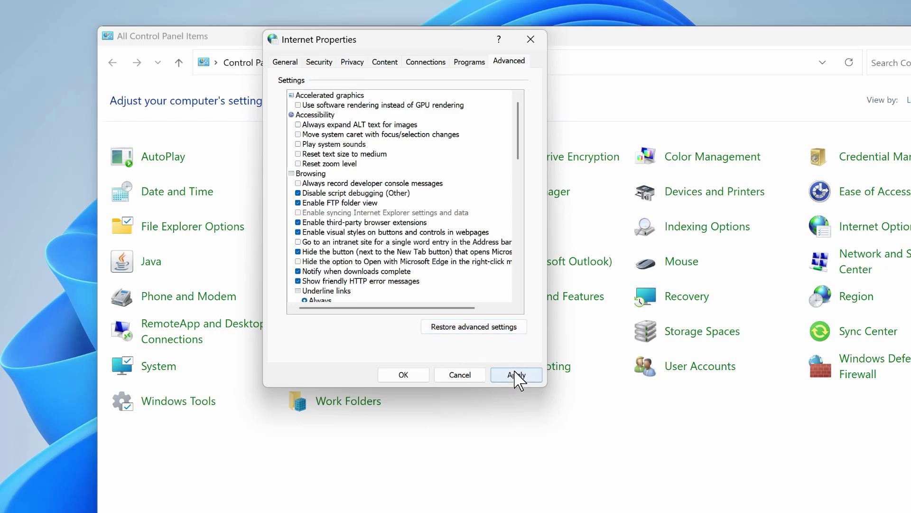
left_click(411, 376)
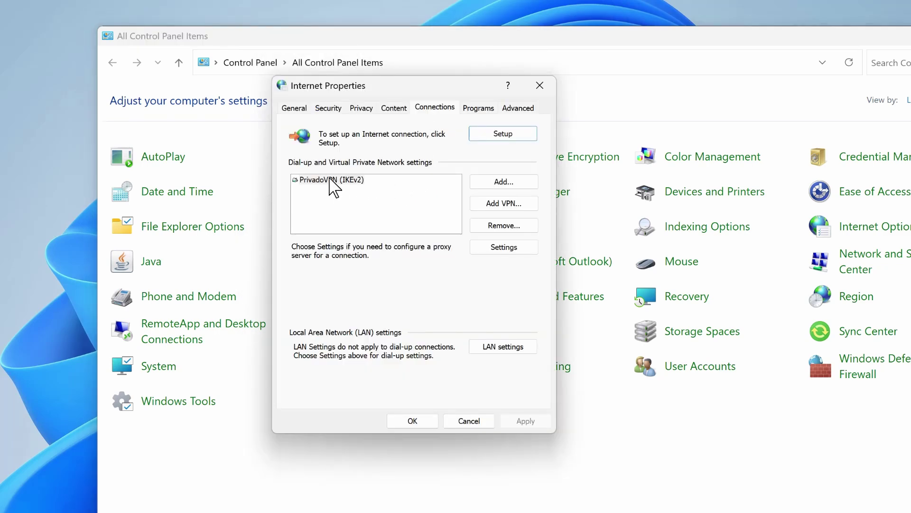
Remove the PrivadoVPN (IKEv2) connection and close Internet Properties with OK
left_click(330, 179)
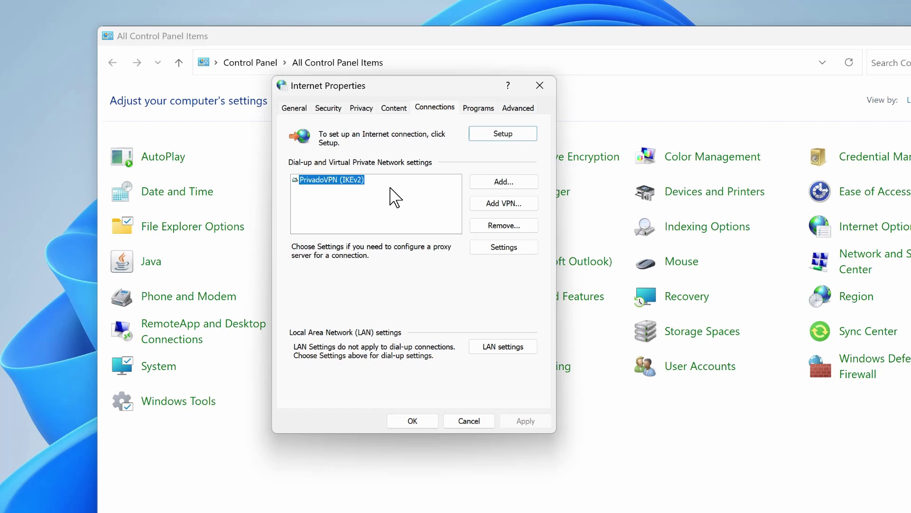
left_click(502, 226)
left_click(475, 264)
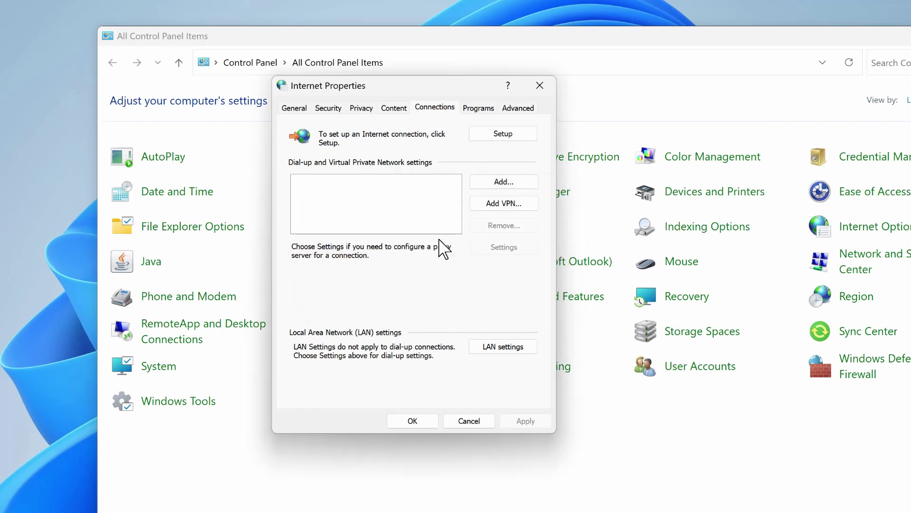
left_click(424, 420)
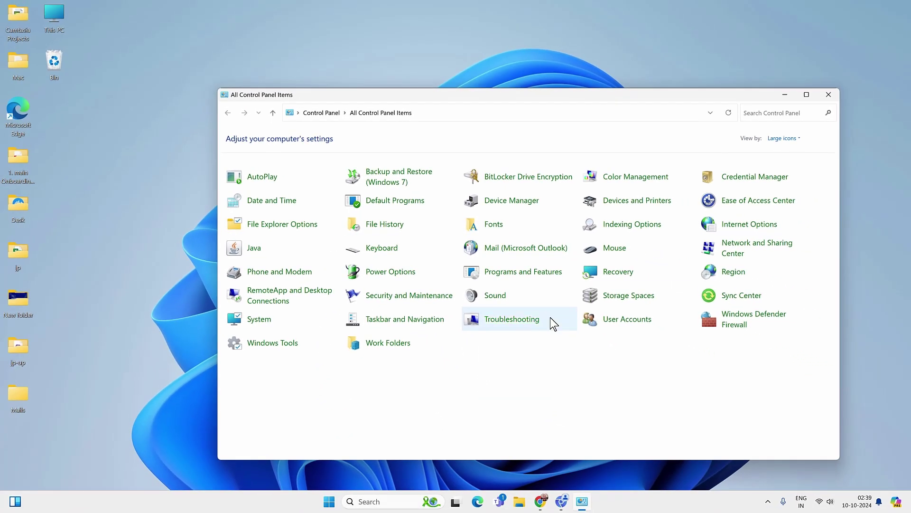
Close Control Panel and go to the Network & internet › Wi-Fi page in Settings
left_click(827, 98)
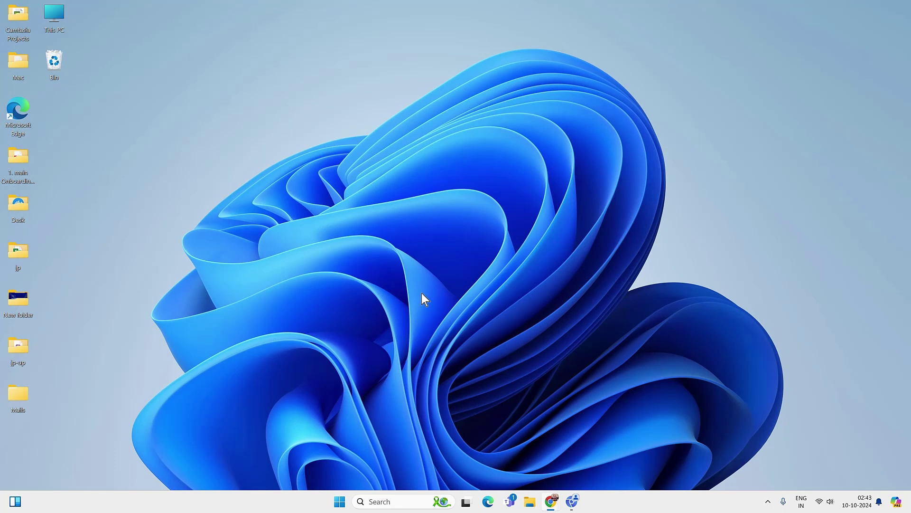
left_click(340, 502)
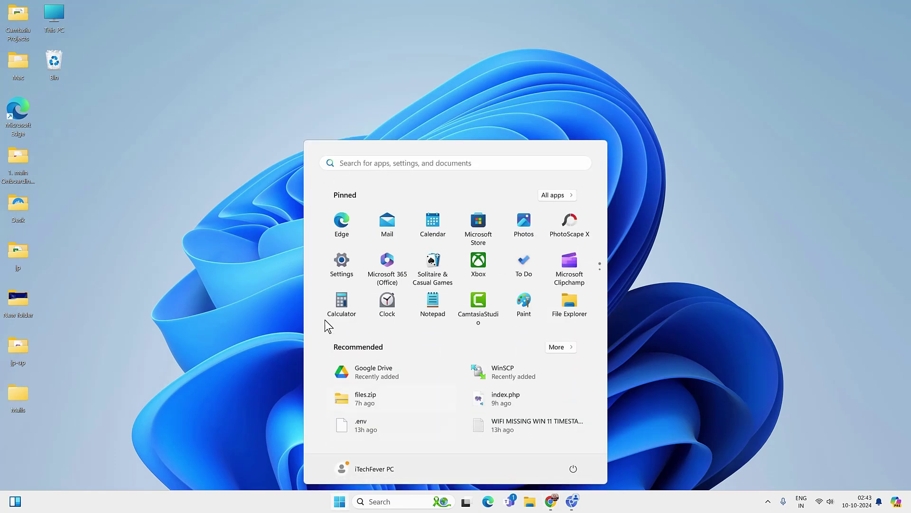
left_click(347, 265)
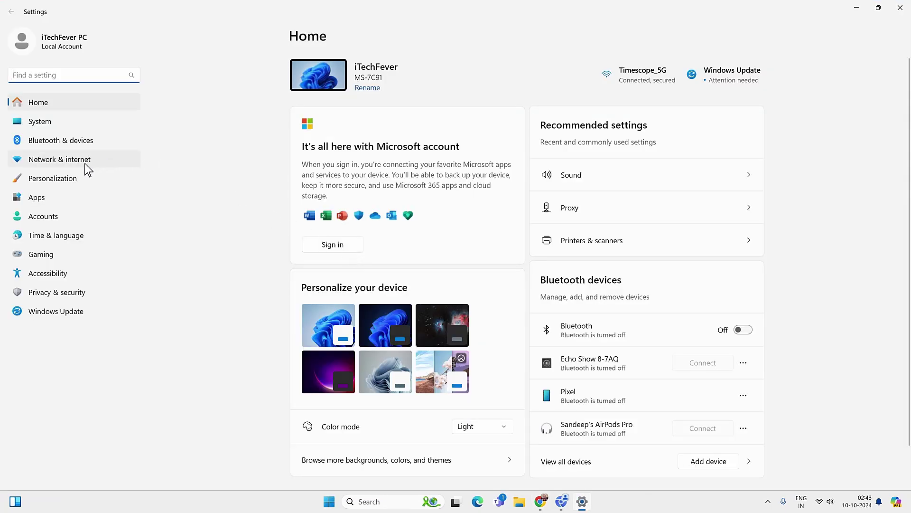
left_click(84, 164)
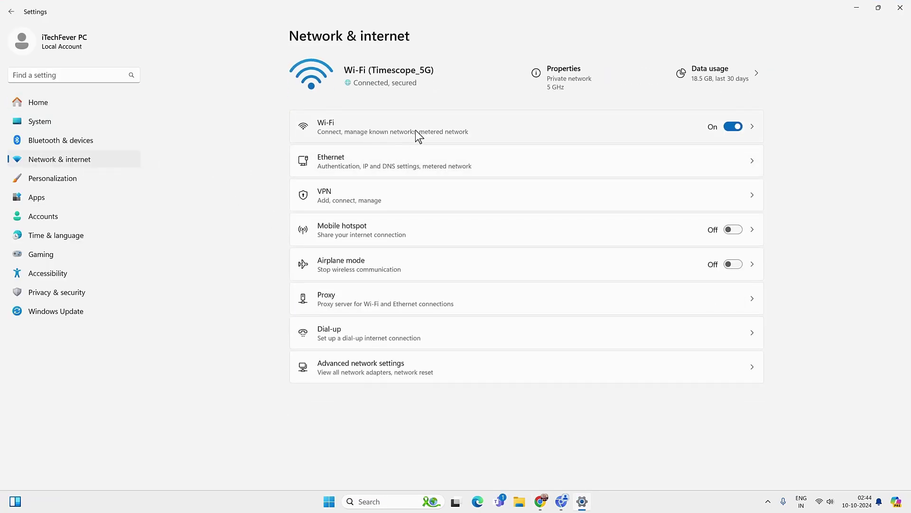
left_click(446, 127)
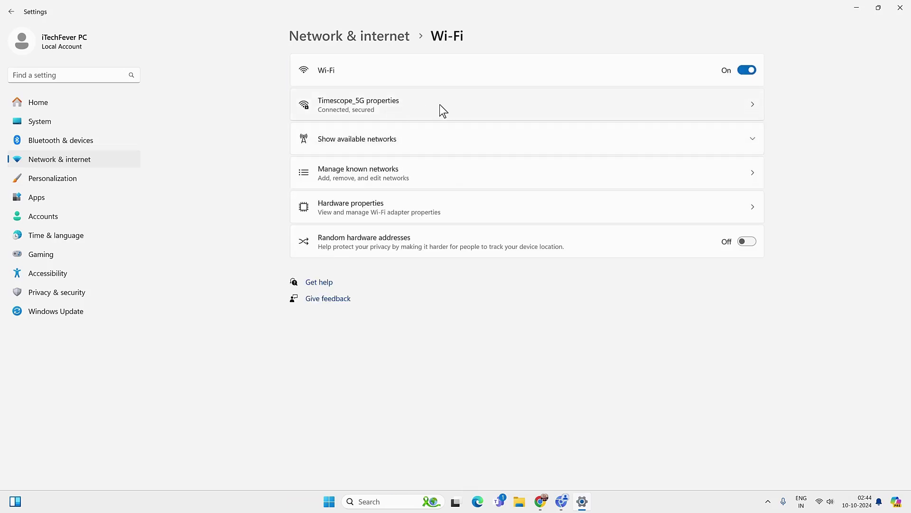
Save Timescope_5G's DNS server assignment as Automatic (DHCP), then return to the Network & internet overview
left_click(440, 106)
scroll(522, 273, "down", 5)
scroll(520, 269, "down", 2)
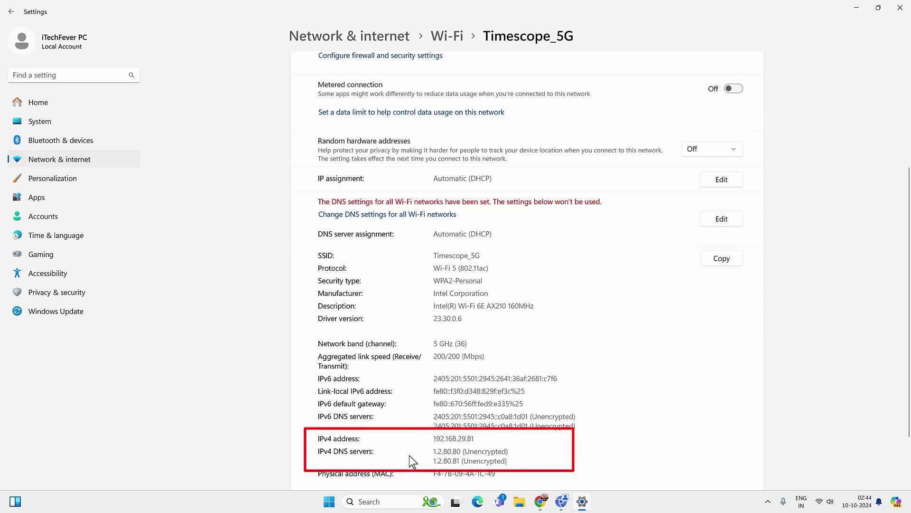
scroll(498, 453, "down", 3)
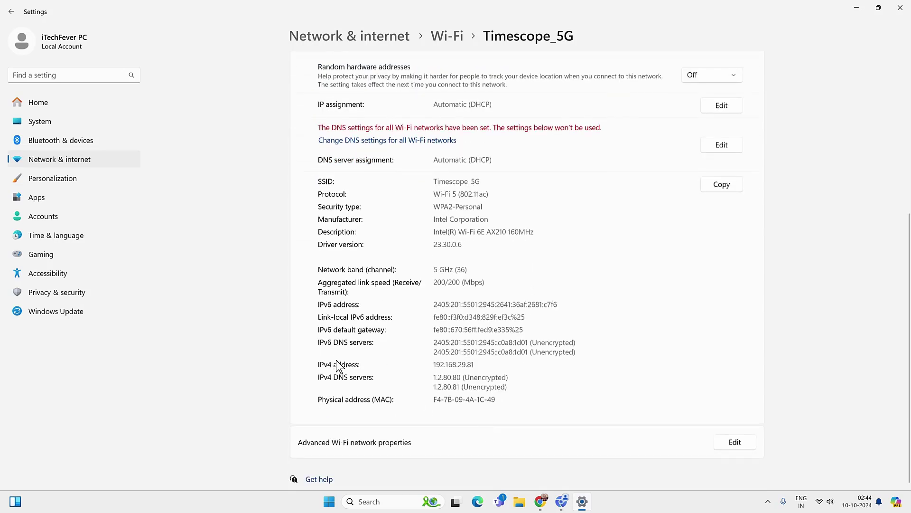
scroll(677, 269, "up", 2)
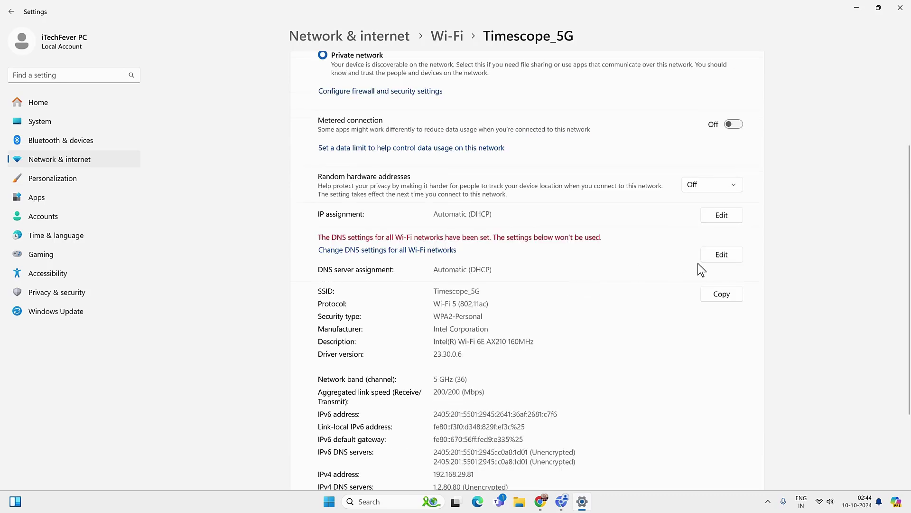
left_click(722, 257)
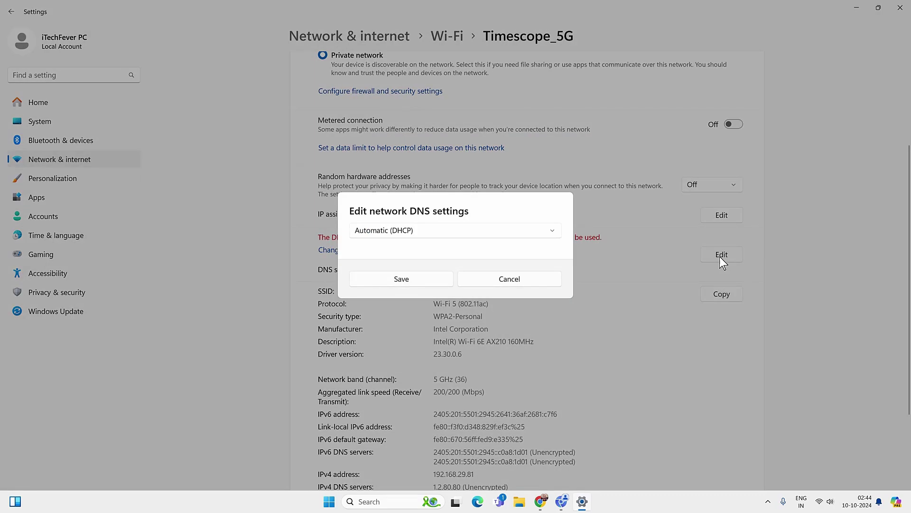
left_click(462, 232)
left_click(419, 234)
left_click(415, 278)
scroll(517, 337, "down", 1)
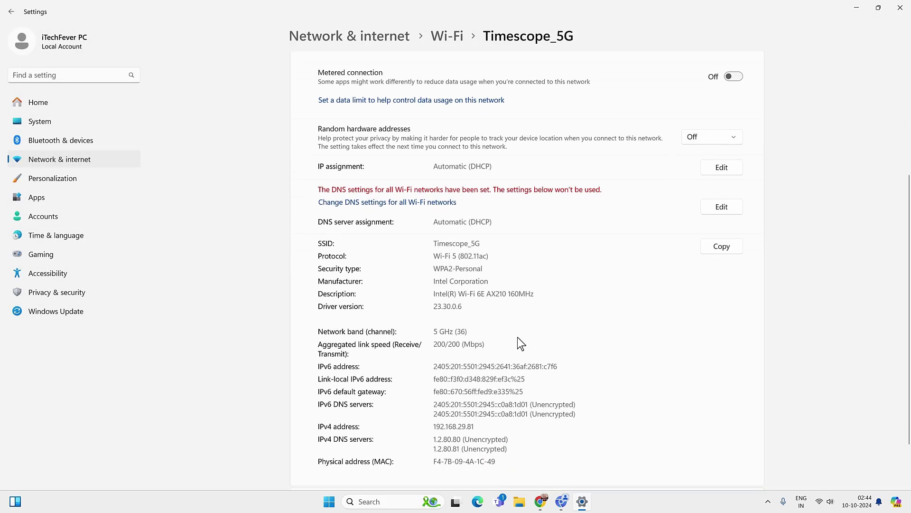
scroll(517, 337, "up", 1)
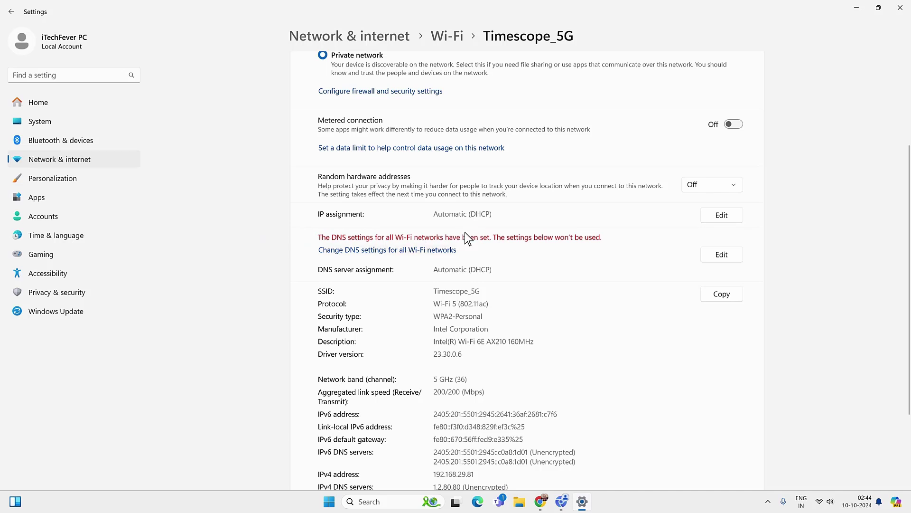
left_click(349, 37)
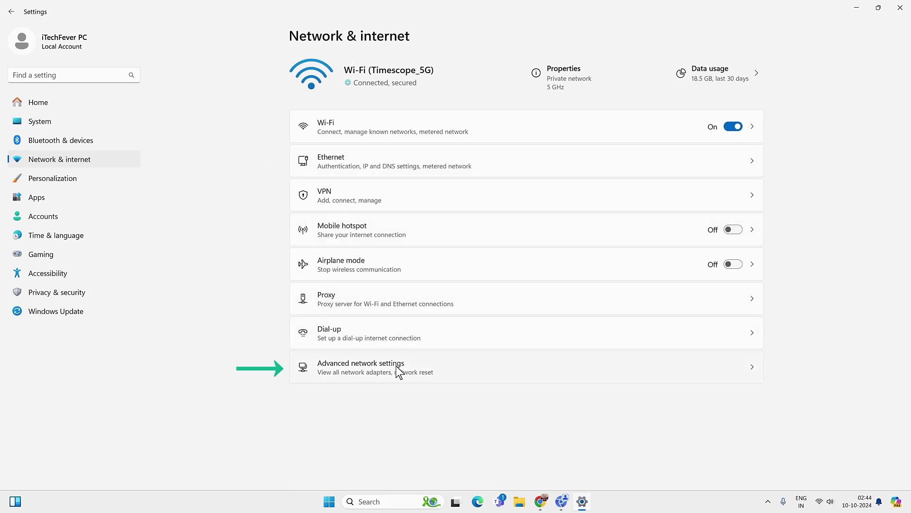
In the Wi-Fi adapter's additional properties, change DNS from Manual 1.2.80.80 to Automatic (DHCP)
left_click(396, 366)
left_click(518, 287)
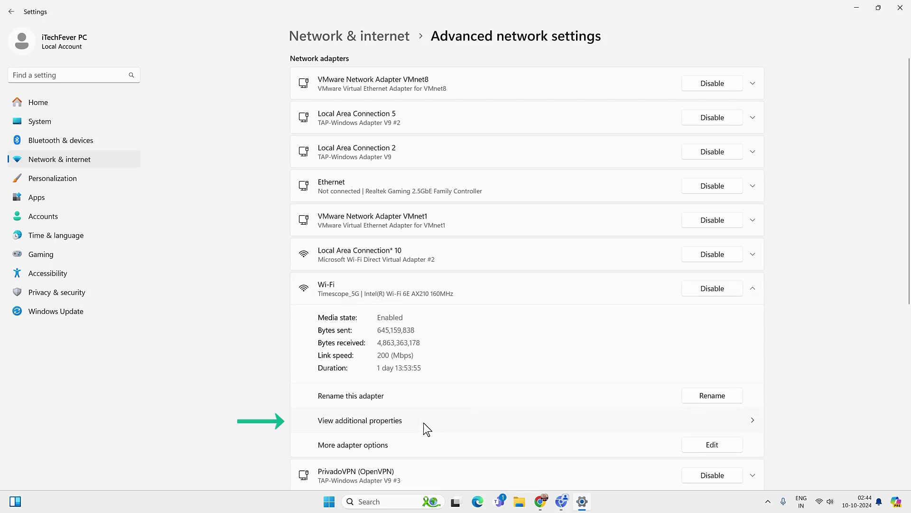
left_click(465, 420)
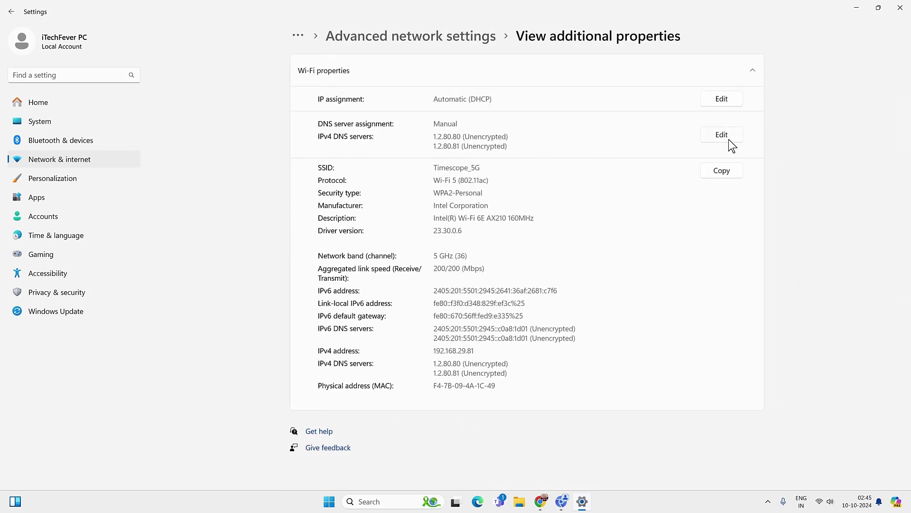
left_click(725, 101)
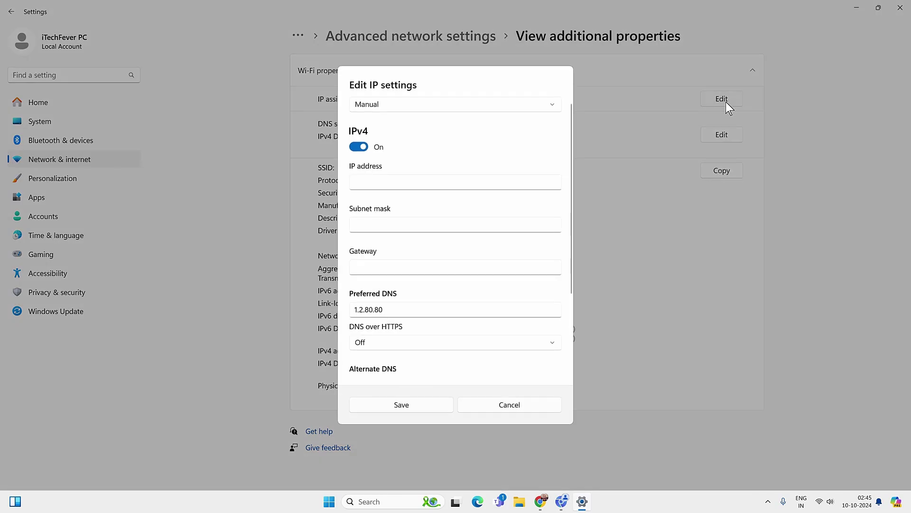
left_click(451, 106)
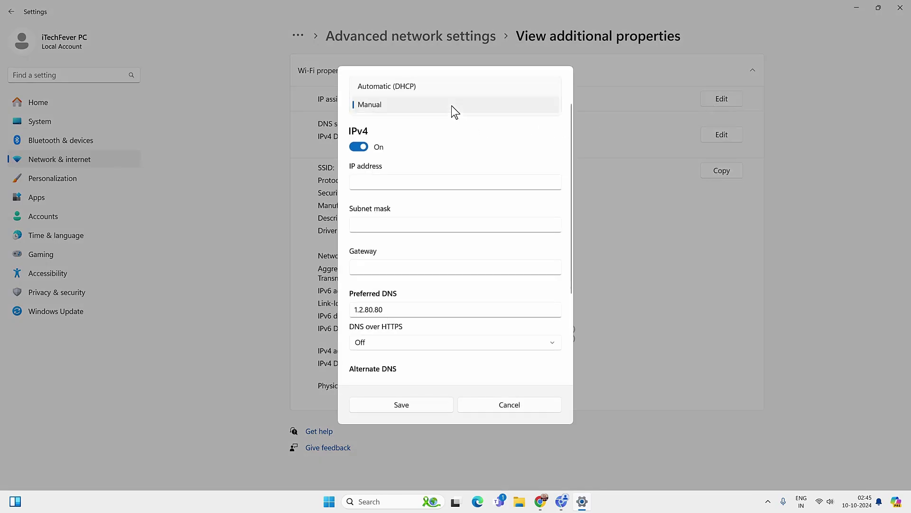
left_click(451, 90)
left_click(425, 282)
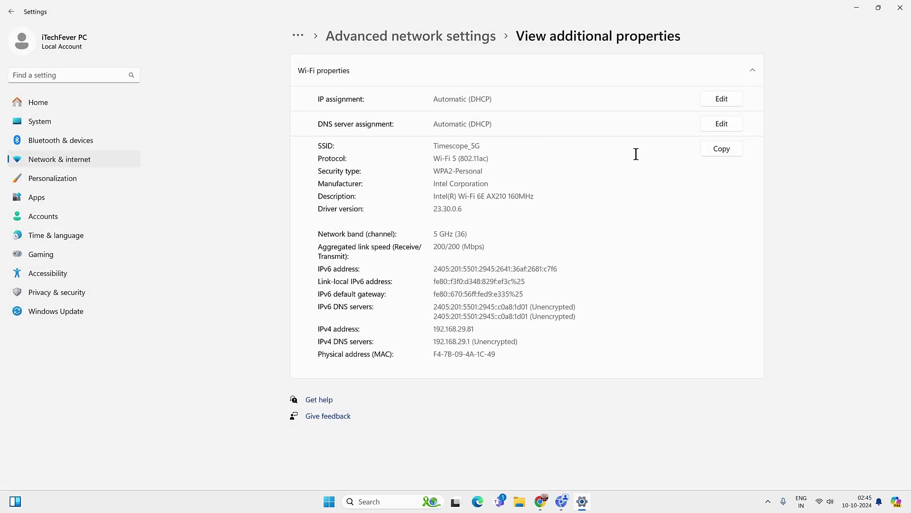
left_click(725, 123)
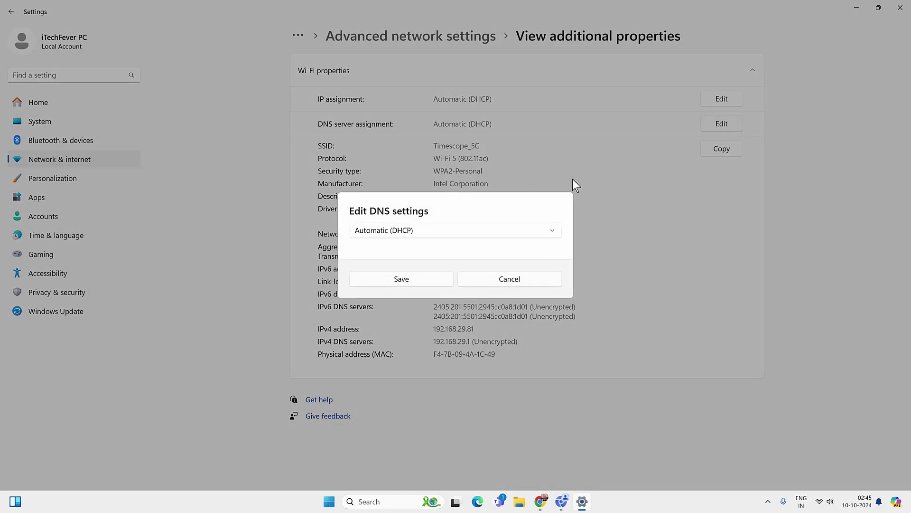
left_click(424, 281)
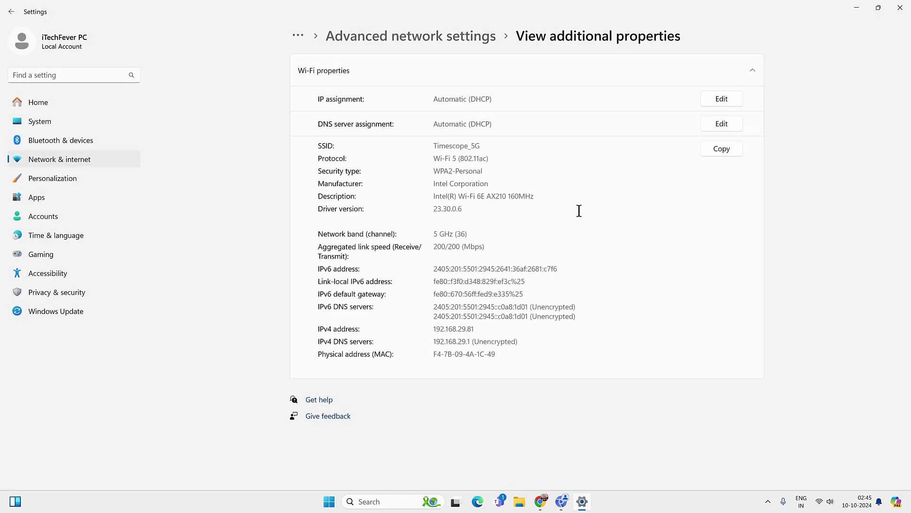
key("alt+Left")
Open the Timescope_5G Wi-Fi connection's properties from Control Panel's Network and Sharing Center
left_click(379, 501)
type("co")
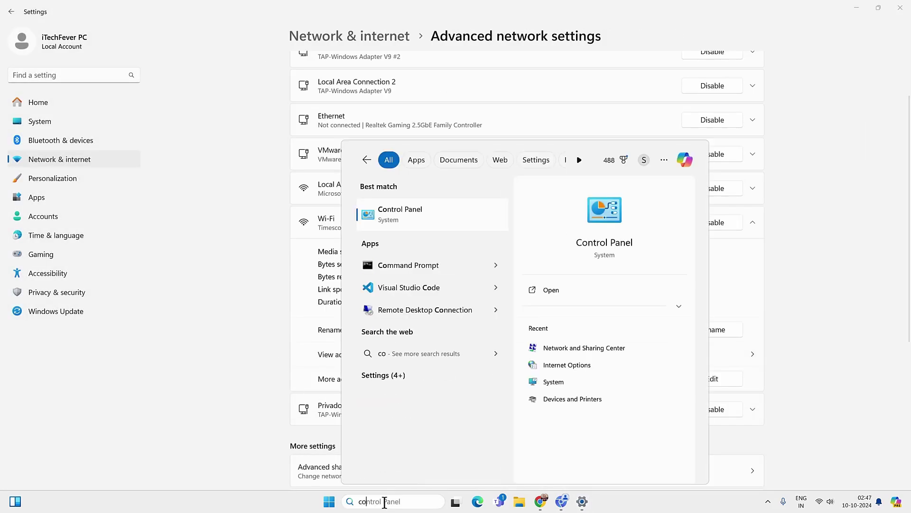
type("nto")
left_click(406, 209)
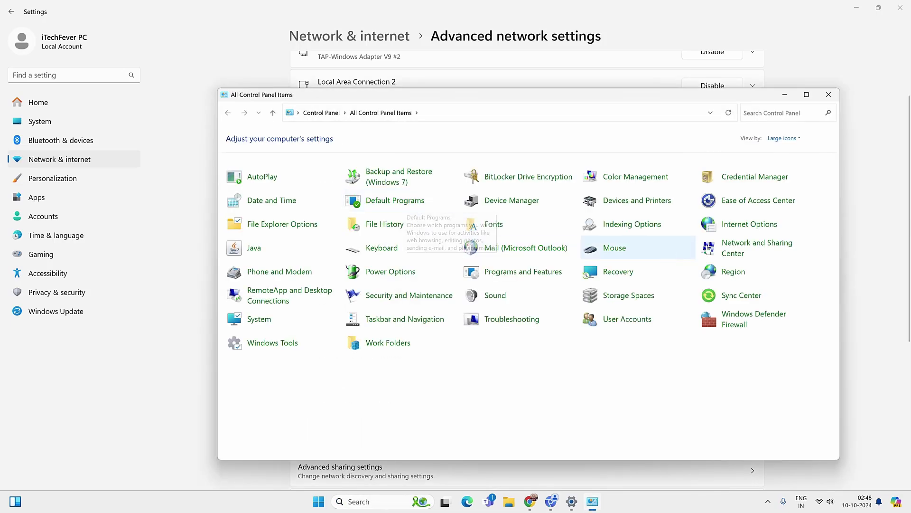
left_click(728, 246)
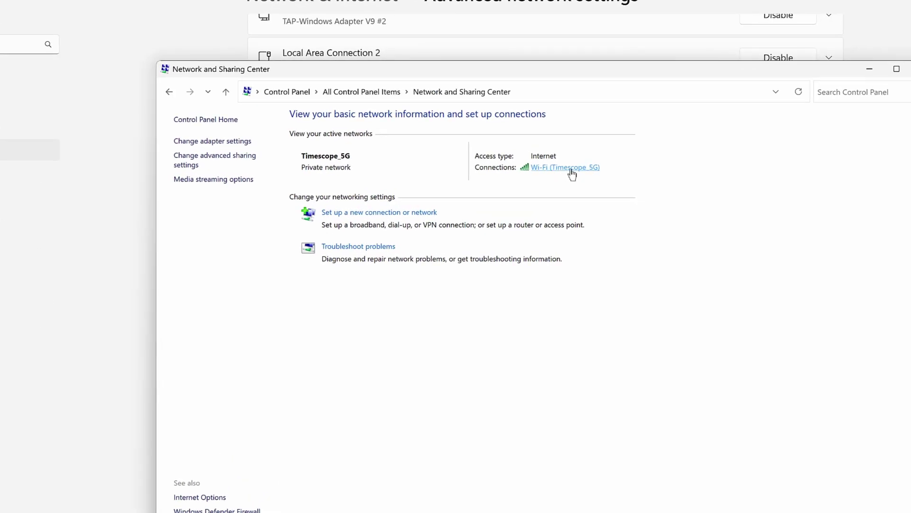
left_click(571, 171)
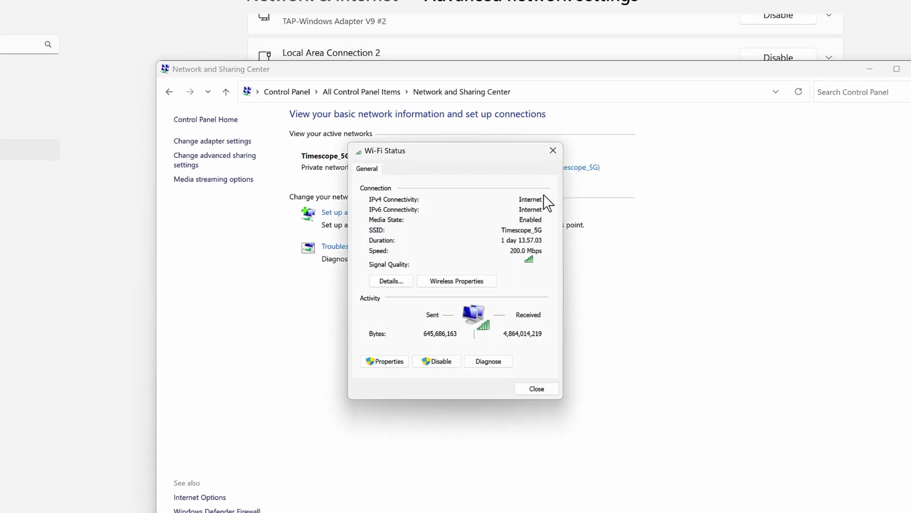
left_click(380, 363)
Set IPv4 to obtain DNS server addresses automatically instead of 1.2.80.80 and 1.2.80.81
scroll(455, 299, "down", 1)
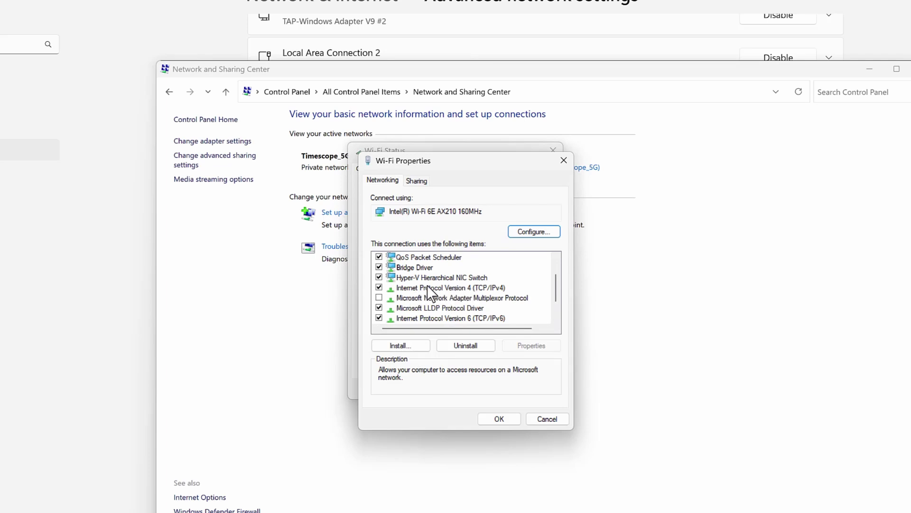
double_click(455, 289)
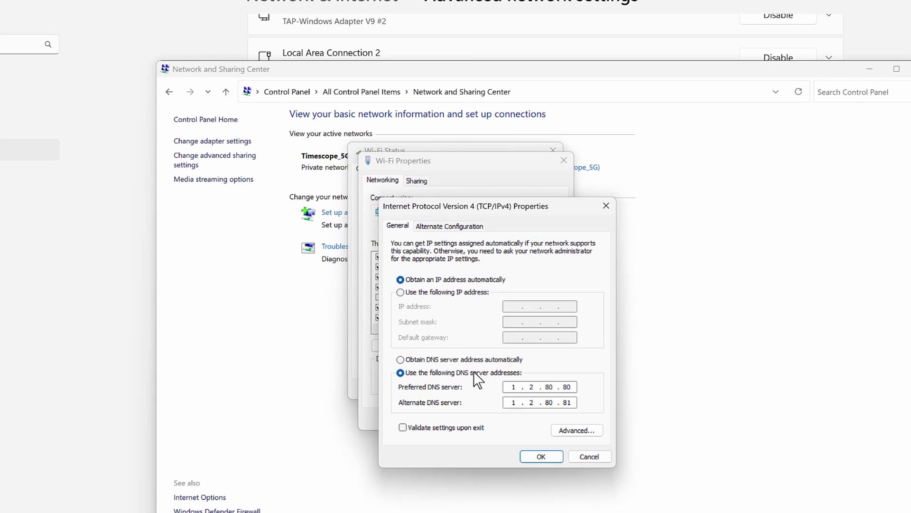
left_click(418, 361)
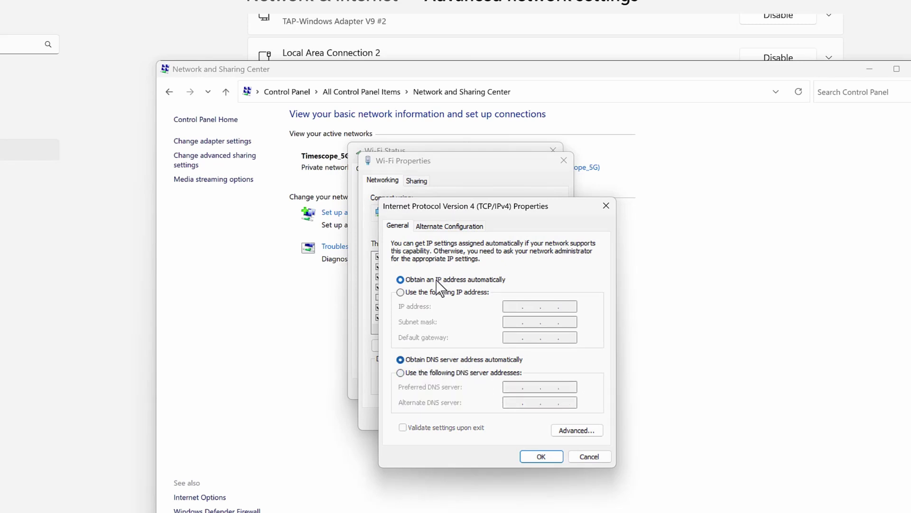
left_click(544, 457)
left_click(508, 421)
left_click(523, 355)
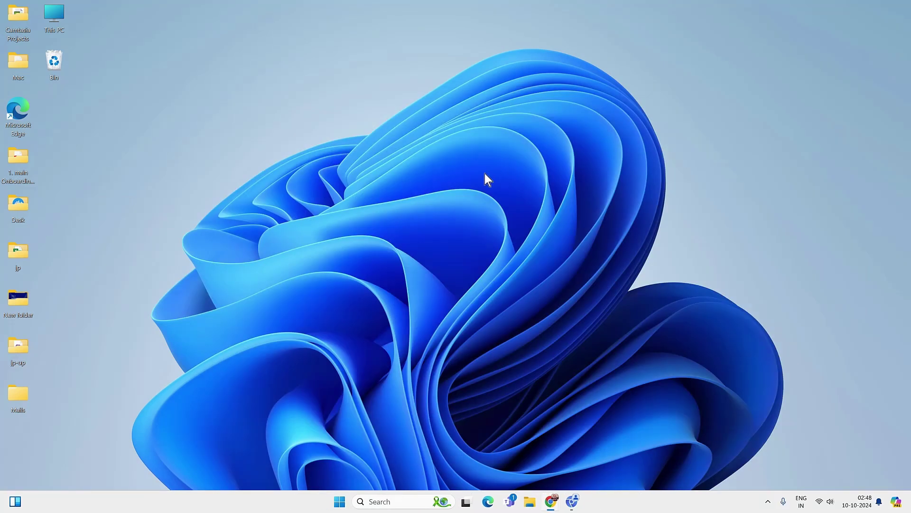
Open Settings' System › Troubleshoot › Other troubleshooters and run Network and Internet
left_click(342, 501)
left_click(354, 254)
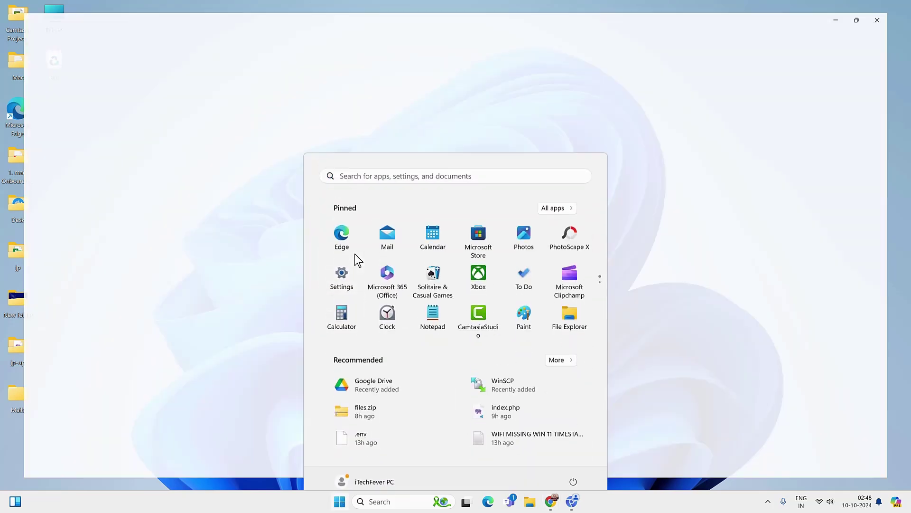
left_click(71, 124)
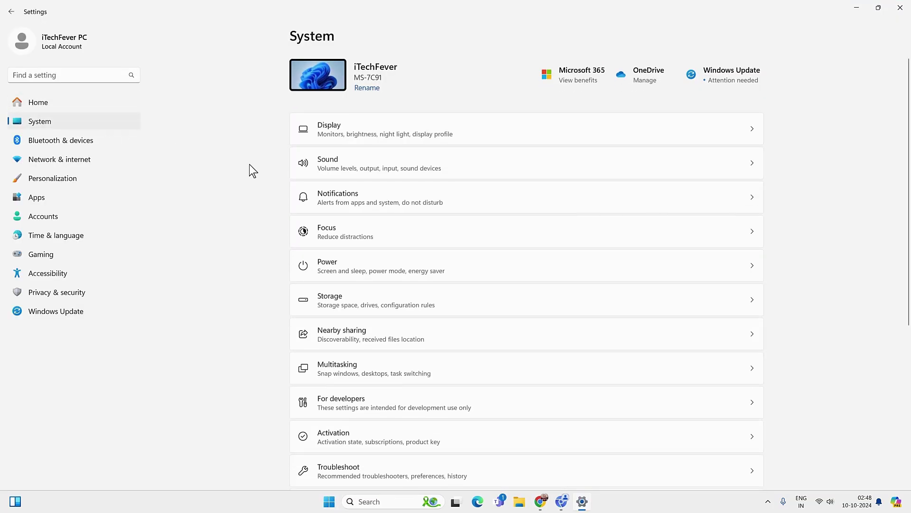
scroll(395, 349, "down", 3)
left_click(384, 338)
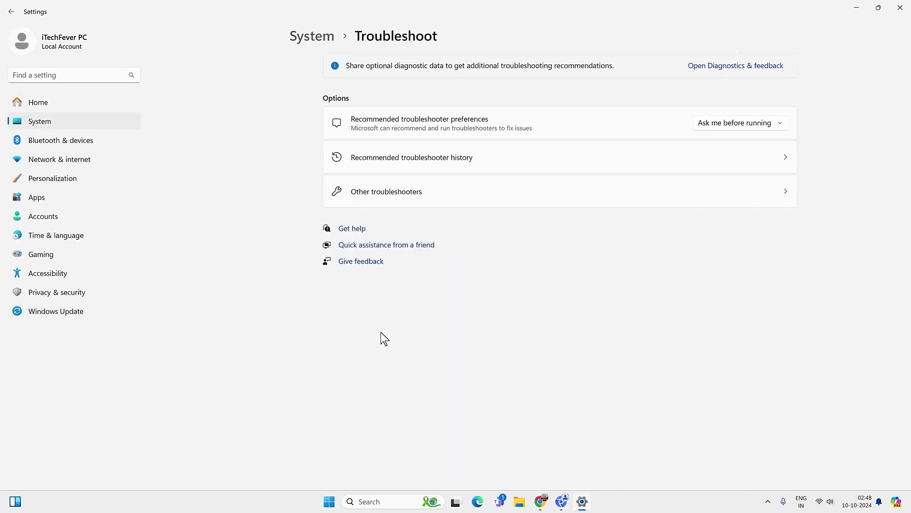
left_click(390, 192)
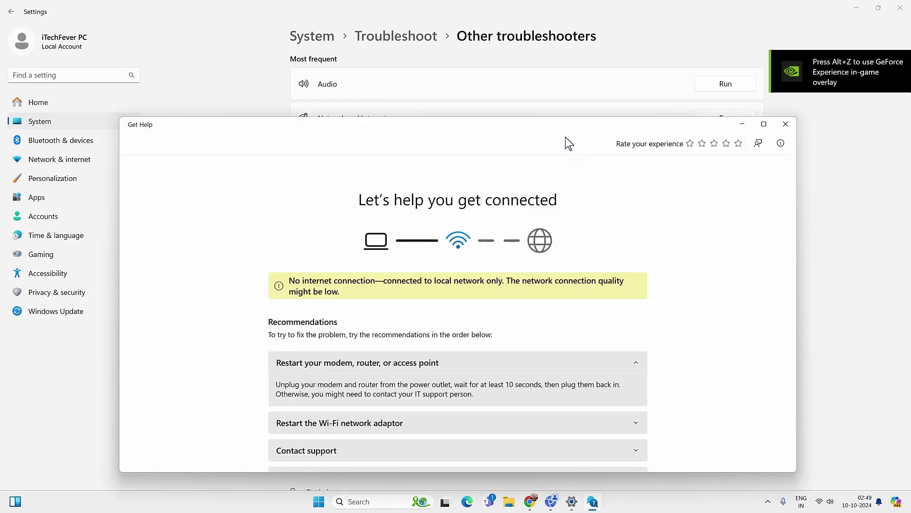
Restart the Wi-Fi network adaptor from the troubleshooter's advice, then close Get Help and Settings
scroll(570, 137, "down", 3)
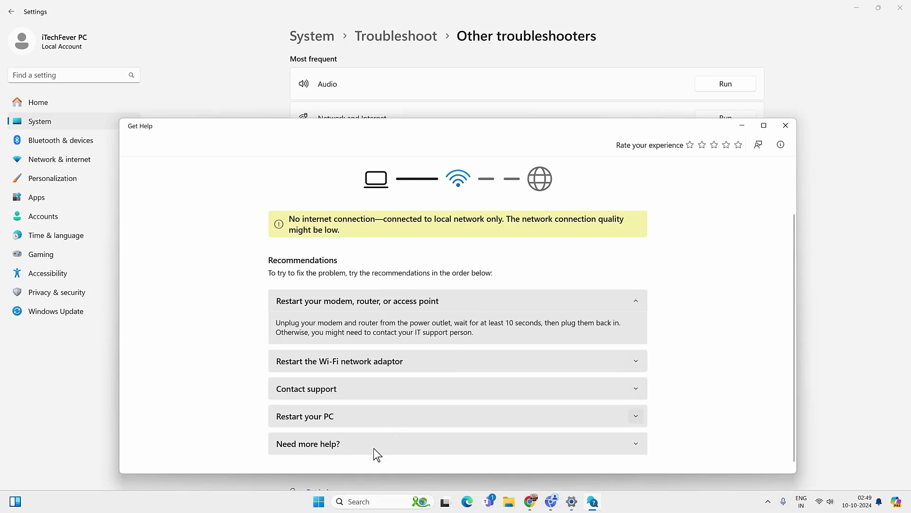
left_click(489, 361)
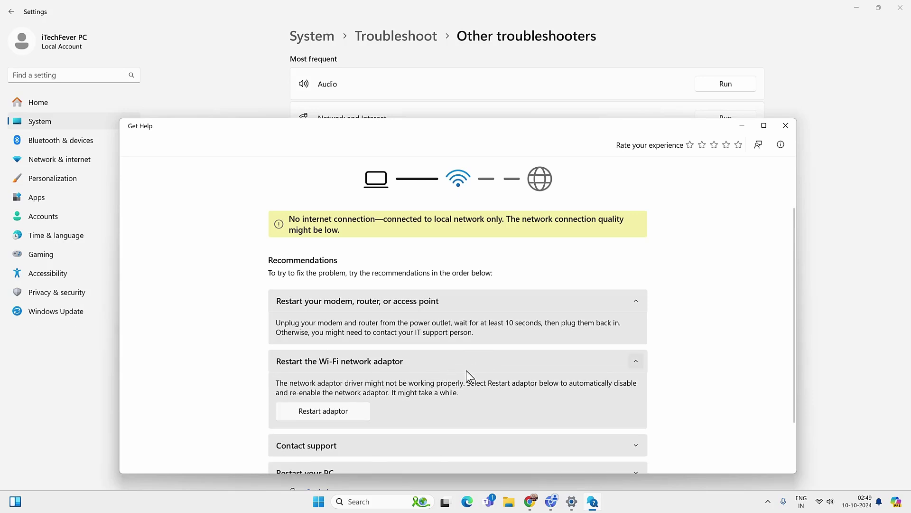
left_click(357, 411)
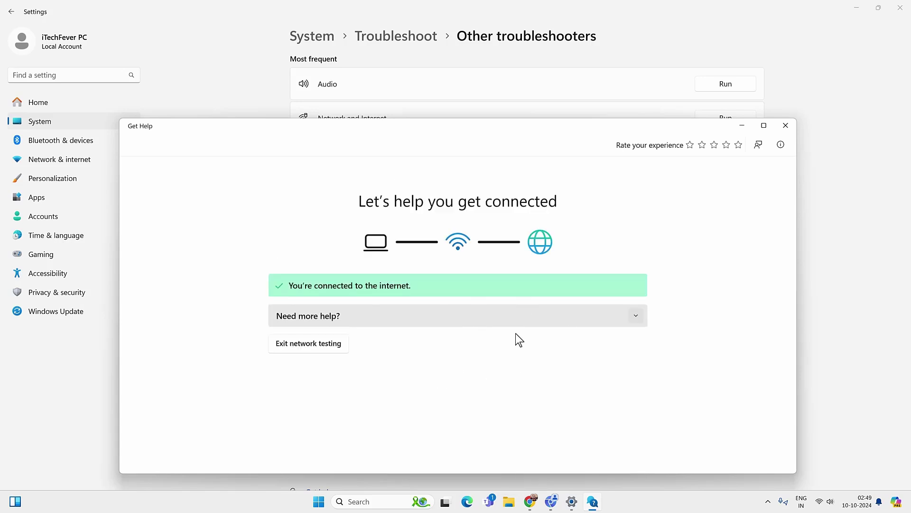
left_click(786, 126)
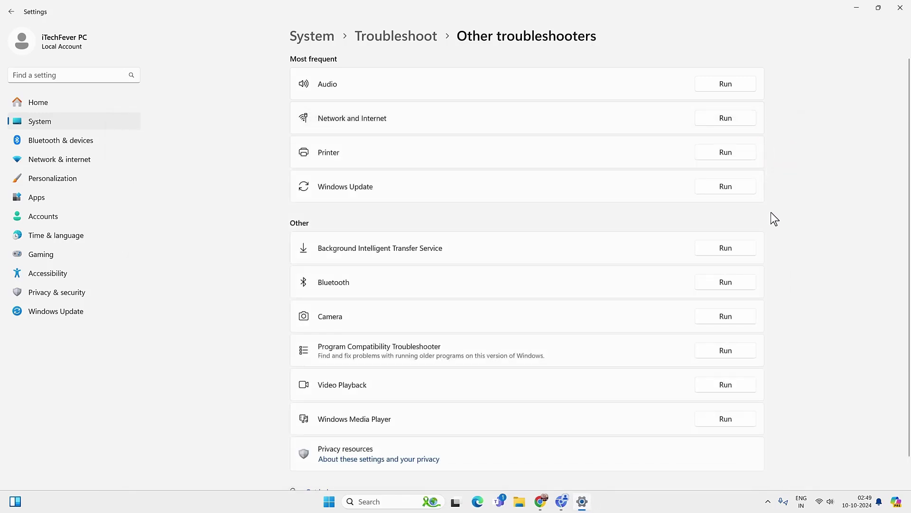
left_click(901, 14)
Open the Services console and restart the WLAN AutoConfig service
left_click(400, 502)
type("services")
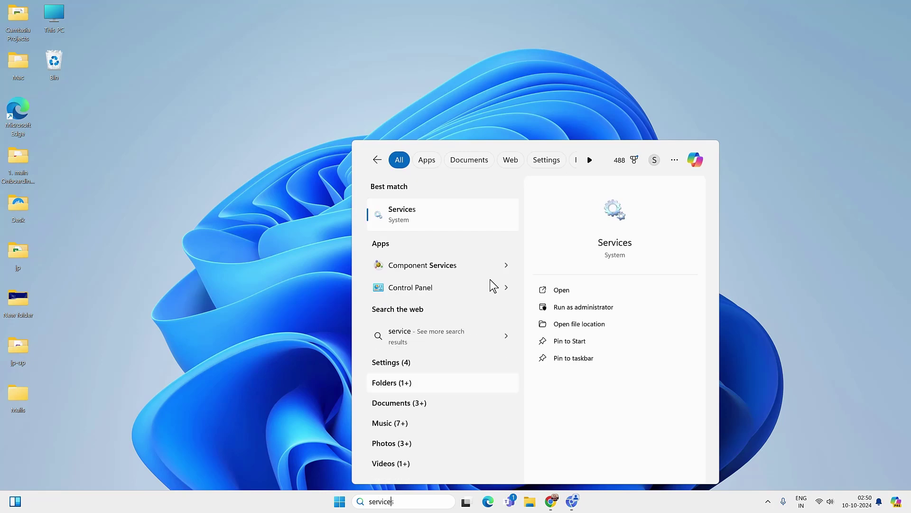
left_click(431, 217)
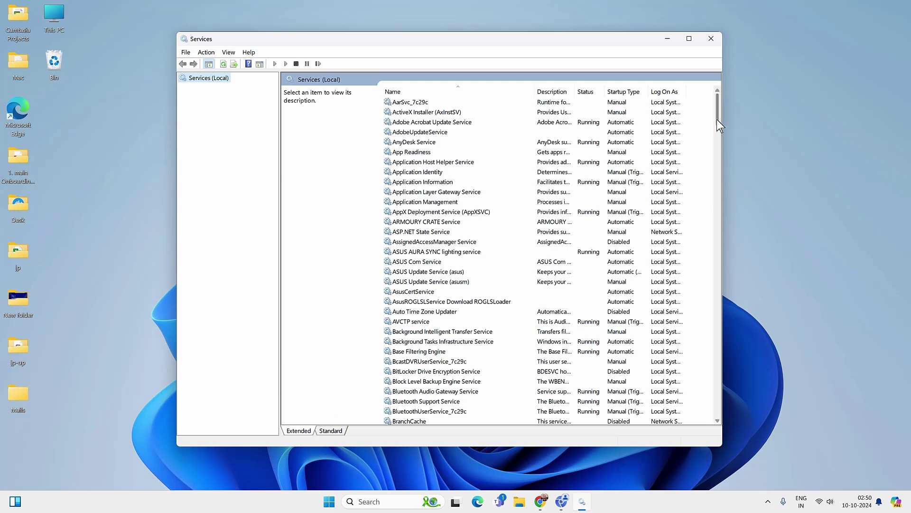
left_click_drag(719, 115, 715, 415)
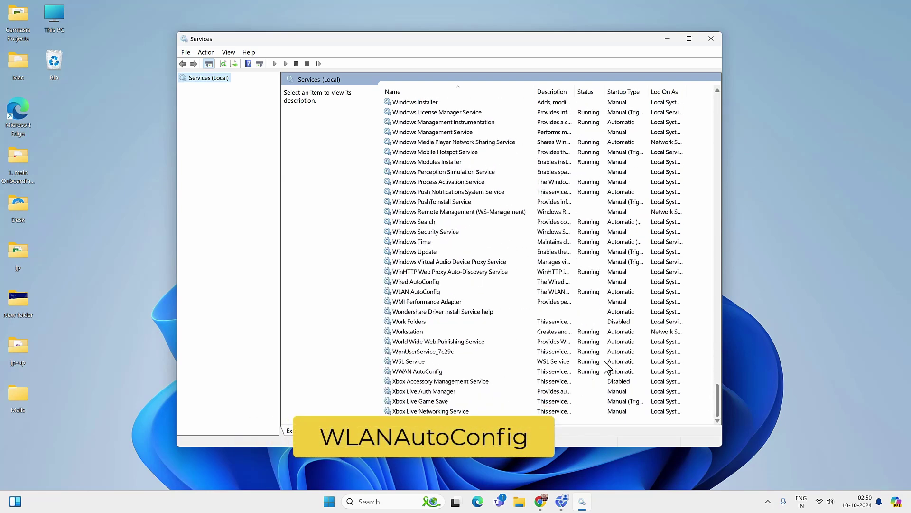
left_click(430, 292)
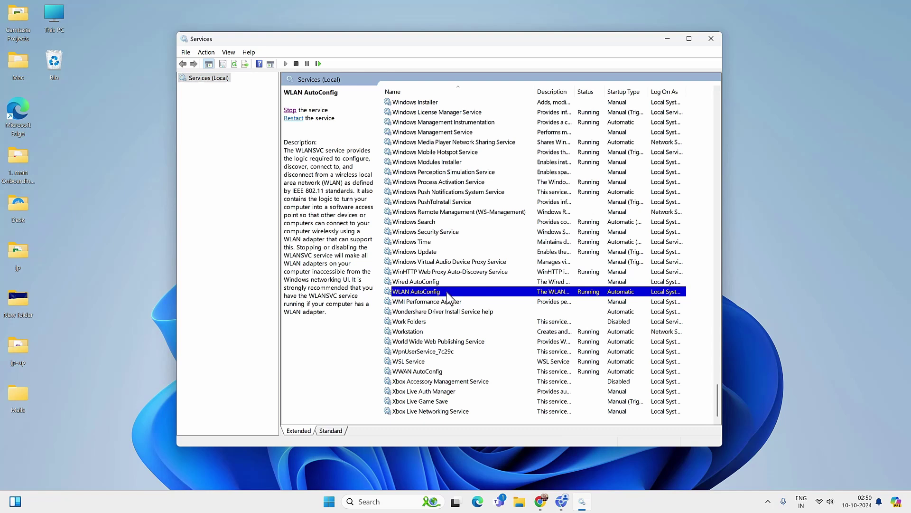
left_click(293, 119)
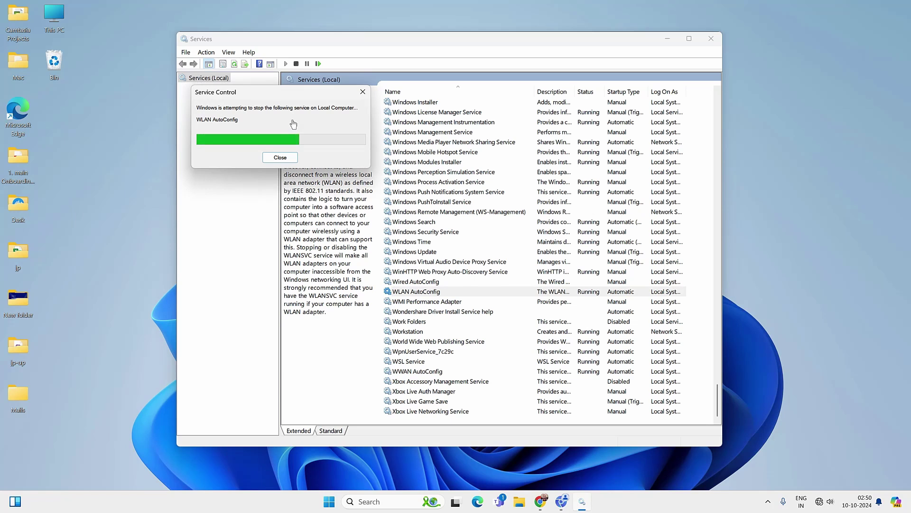
Set WLAN AutoConfig's startup type to Automatic, apply it, and close Services
left_click(456, 291)
right_click(456, 290)
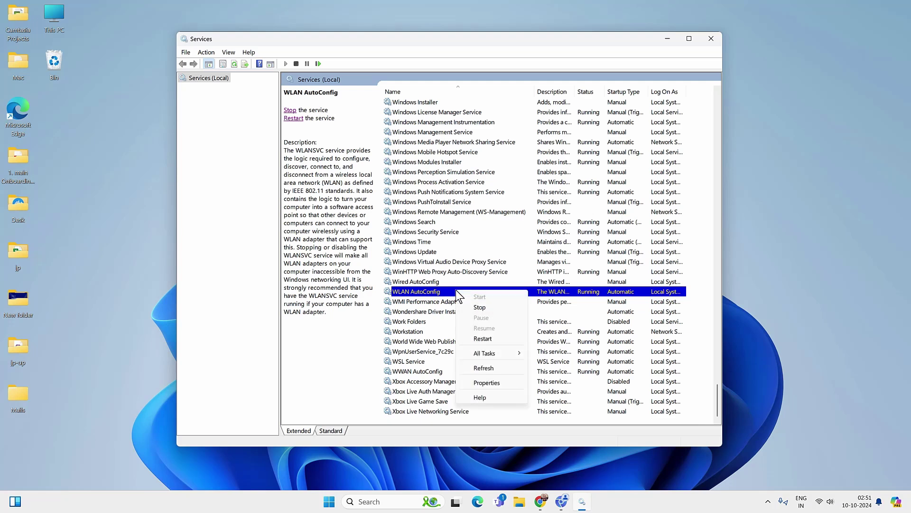
left_click(501, 384)
left_click(460, 237)
left_click(445, 247)
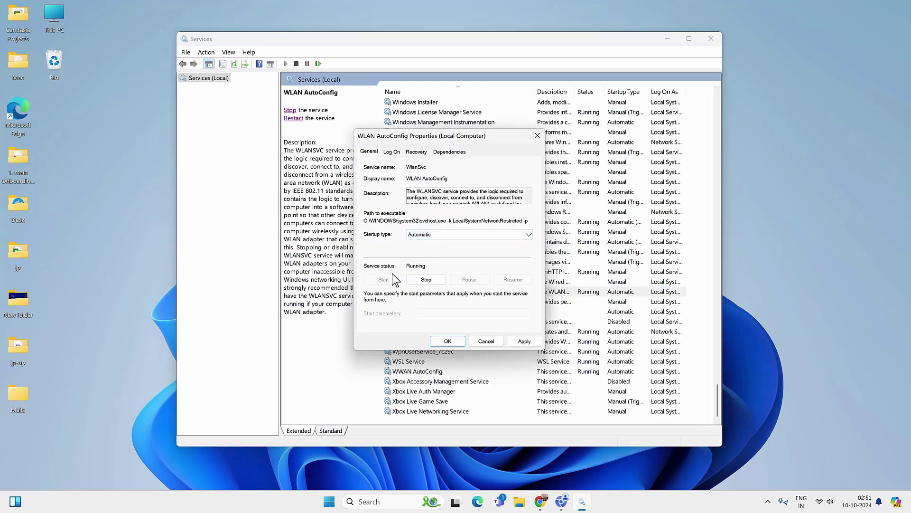
left_click(521, 340)
left_click(453, 341)
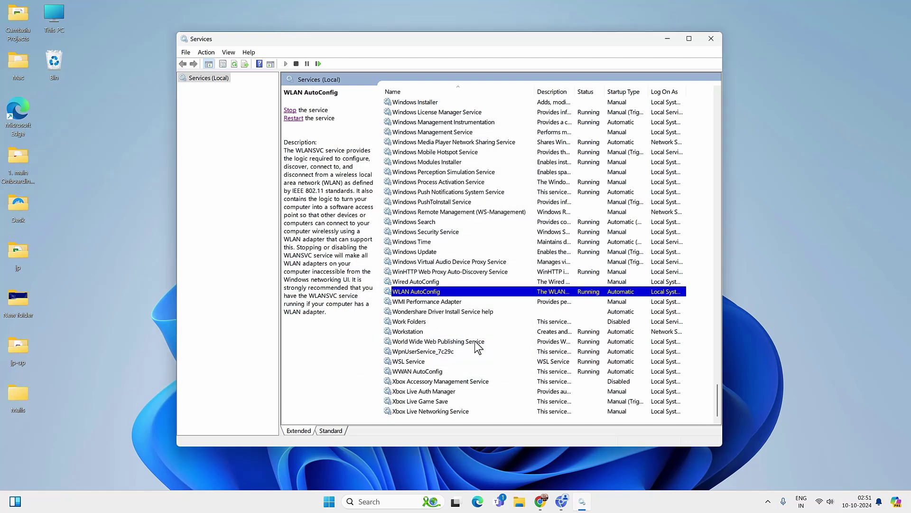
left_click(710, 38)
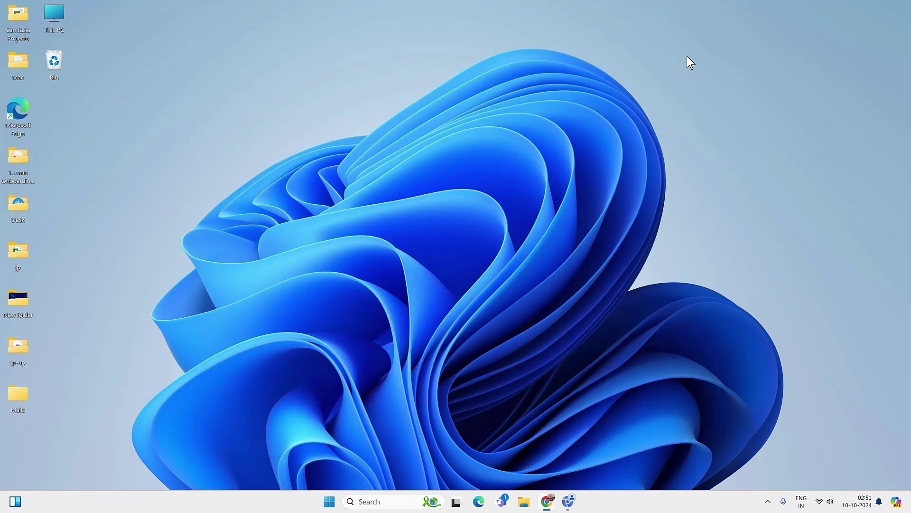
Open the network adapters list via Control Panel's Network and Sharing Center
left_click(397, 499)
type("control Panel")
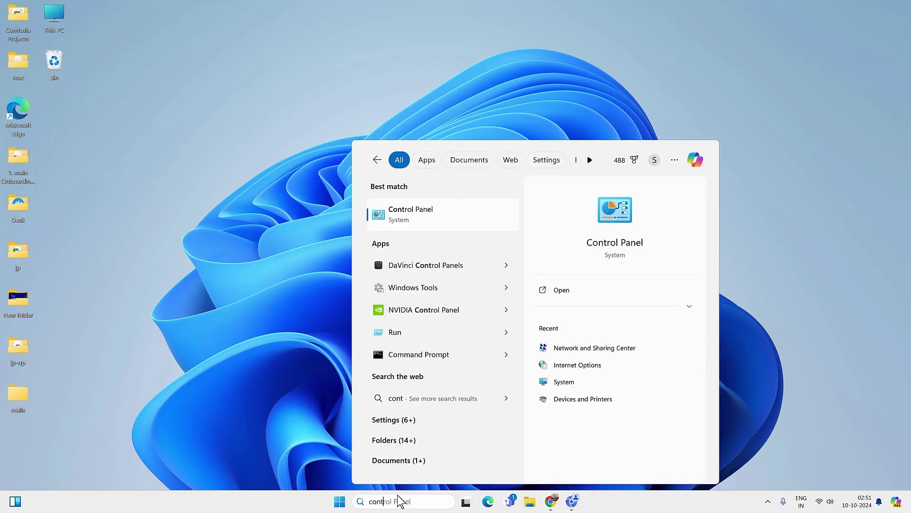
left_click(417, 217)
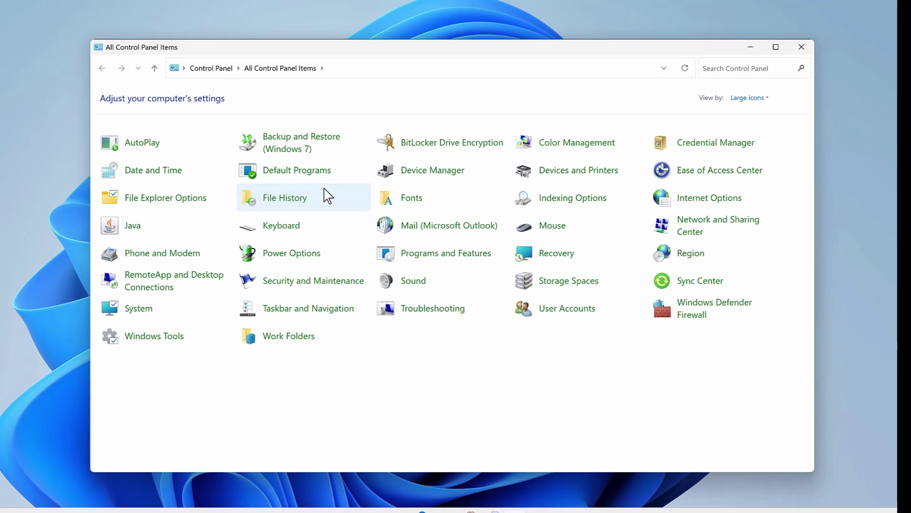
left_click(705, 230)
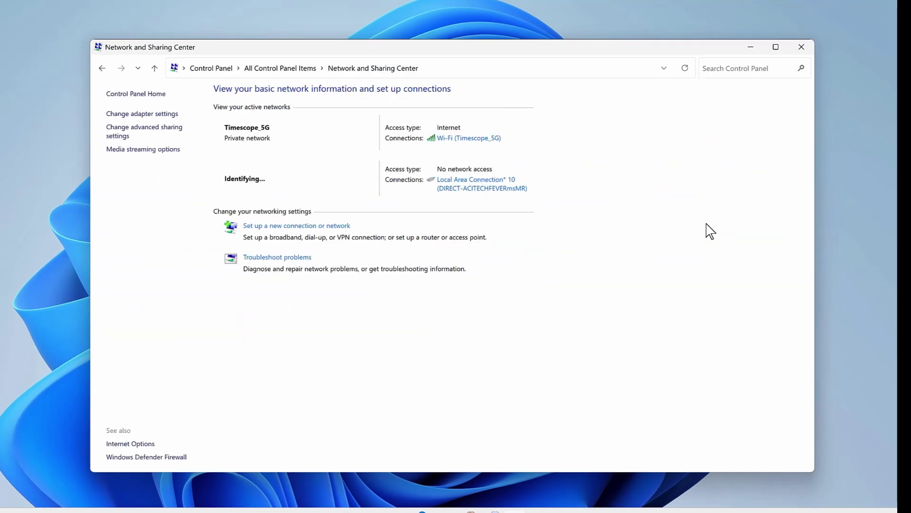
left_click(148, 115)
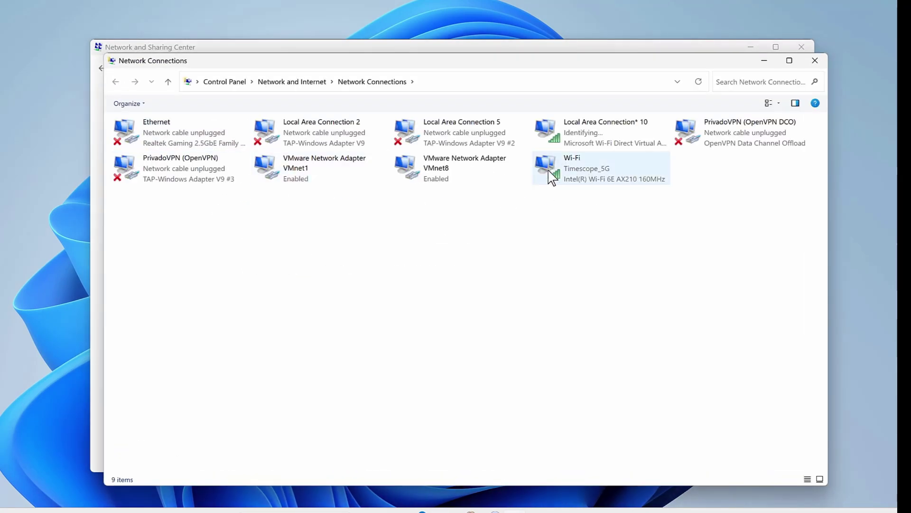
Disable and re-enable the Wi-Fi adapter, then close both network windows
left_click(583, 178)
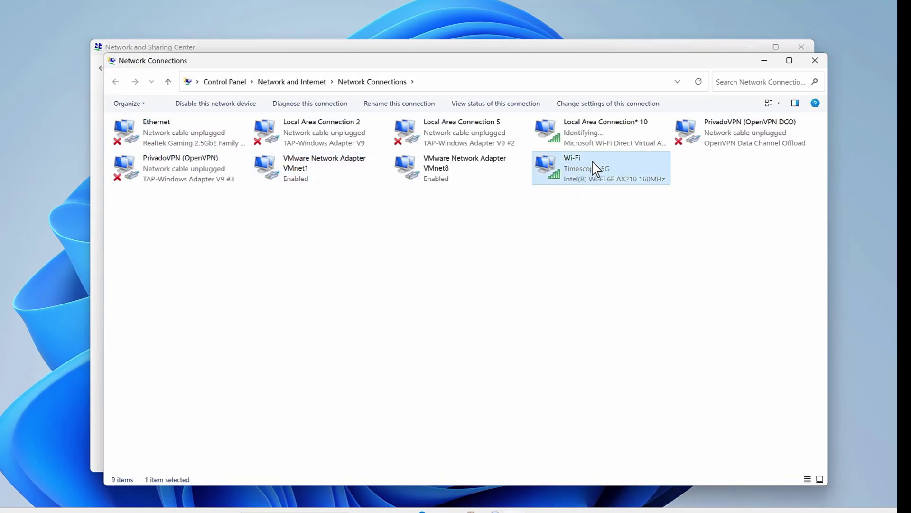
right_click(581, 170)
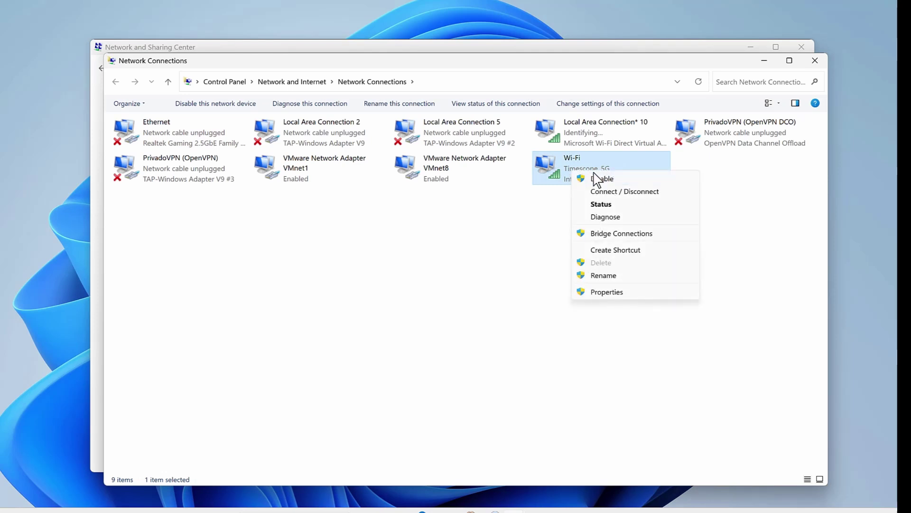
left_click(602, 178)
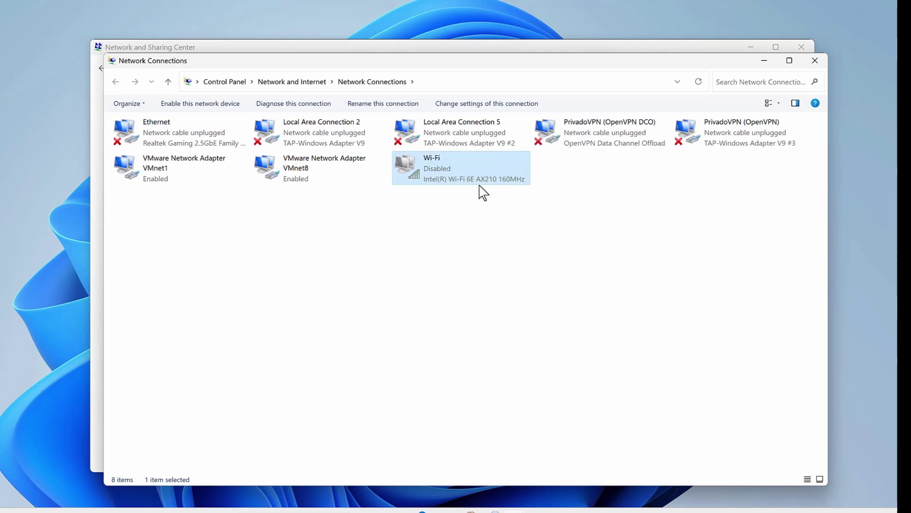
right_click(487, 173)
left_click(509, 174)
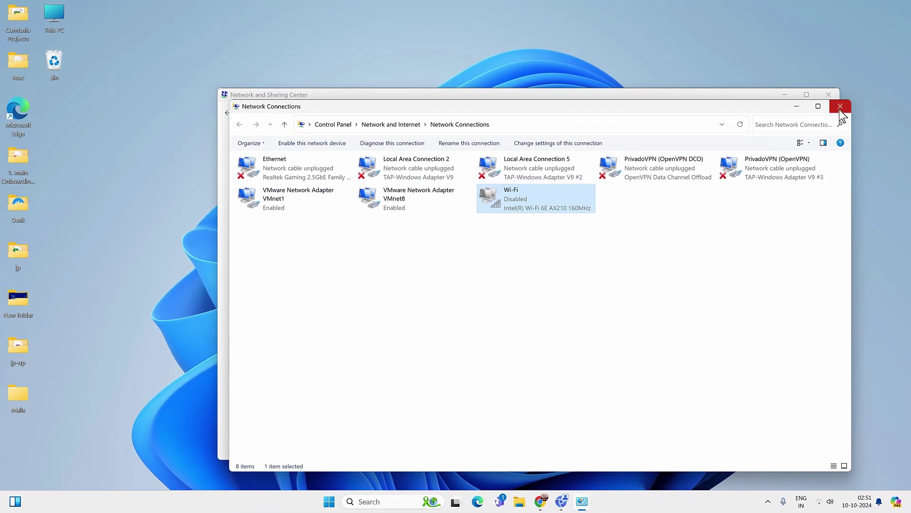
left_click(839, 109)
left_click(828, 95)
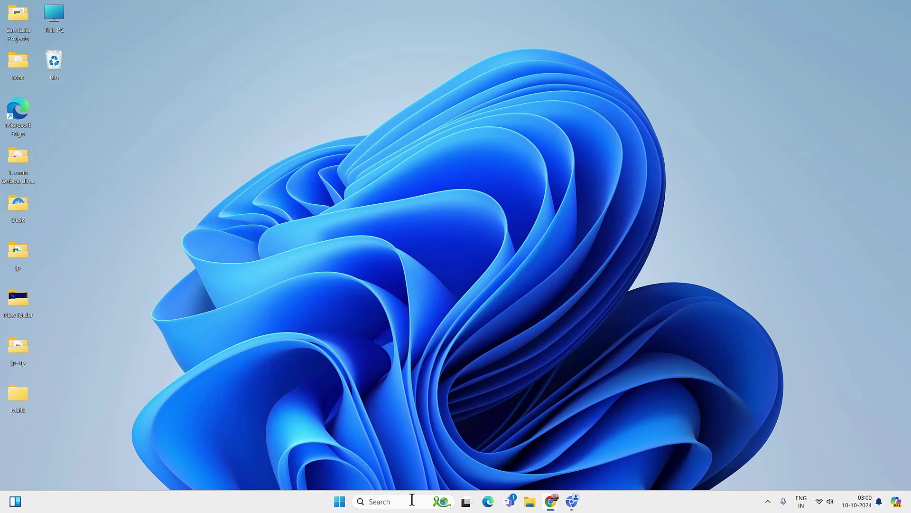
Search for cmd and launch Command Prompt as administrator
left_click(403, 501)
type("cmd")
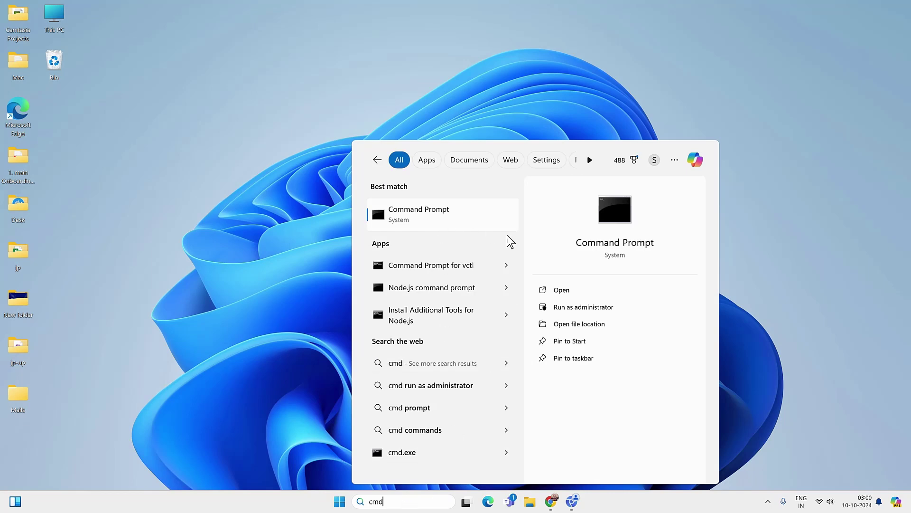
left_click(595, 307)
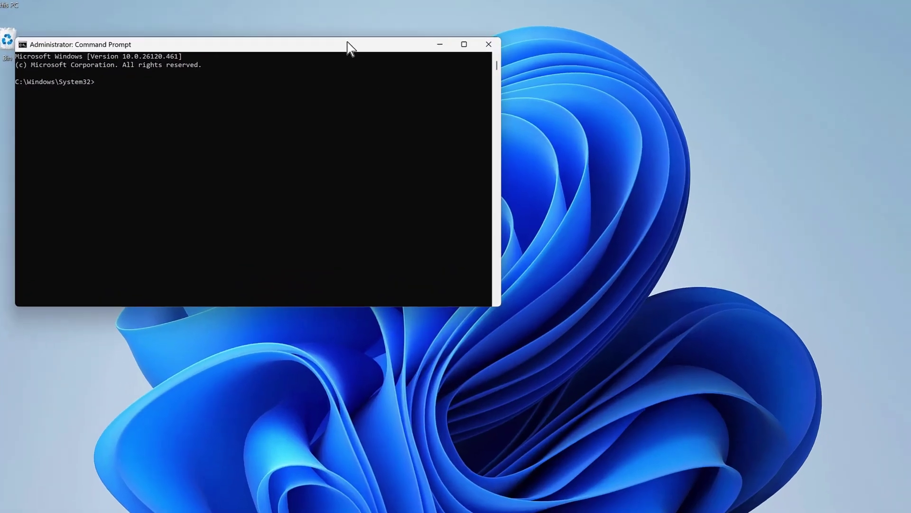
Run netsh winsock reset and netsh int ip reset, then enter netsh int ipv4 reset
type("netsh winsock reset")
key("Return")
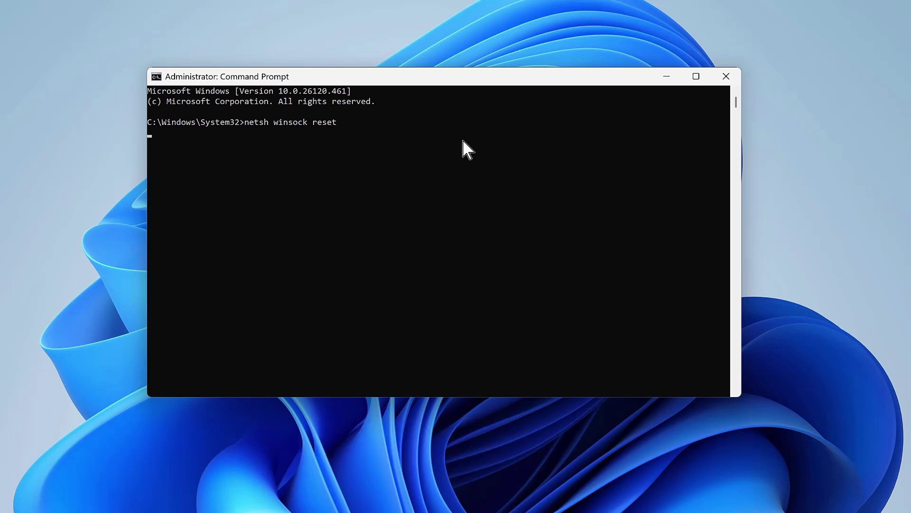
type("netsh in")
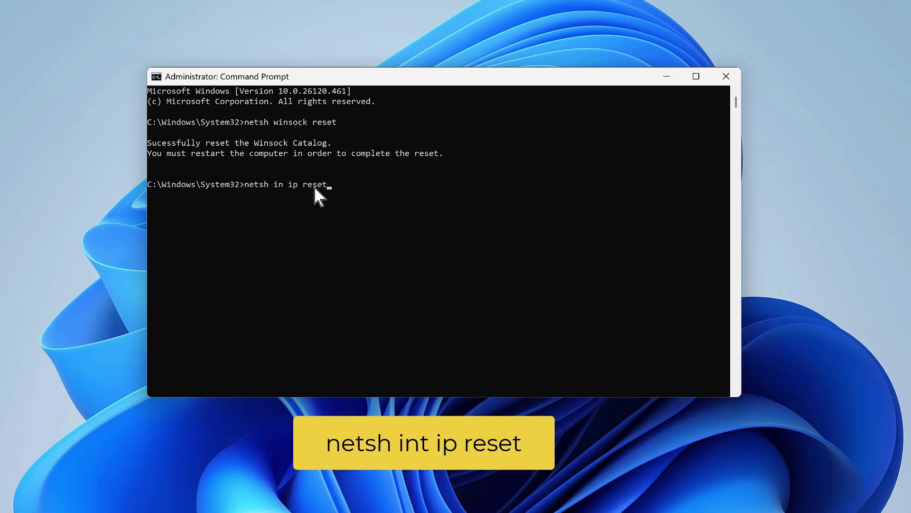
type(" ip reset")
key("Return")
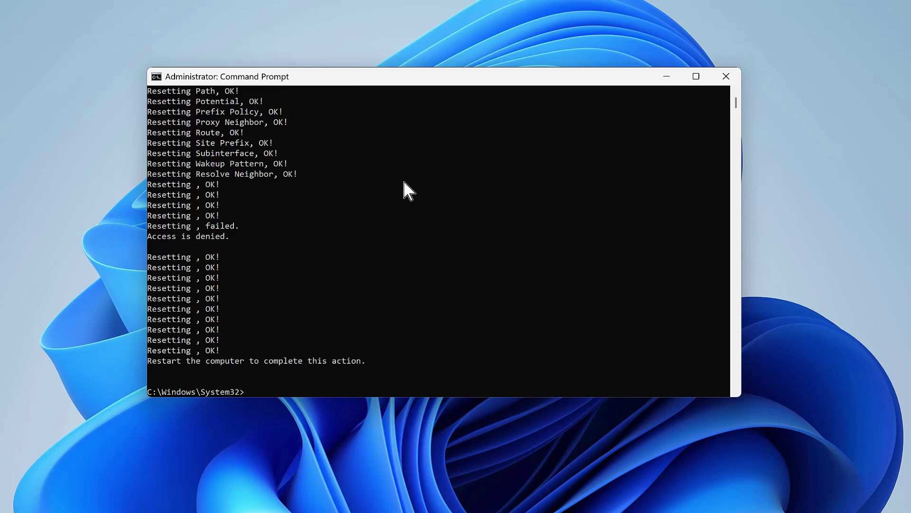
type("netsh int ipv4 reset")
Run ipconfig /flushdns, /release and /renew so Wi-Fi gets 192.168.29.81, then close Command Prompt
key("Escape")
type("ipconfi")
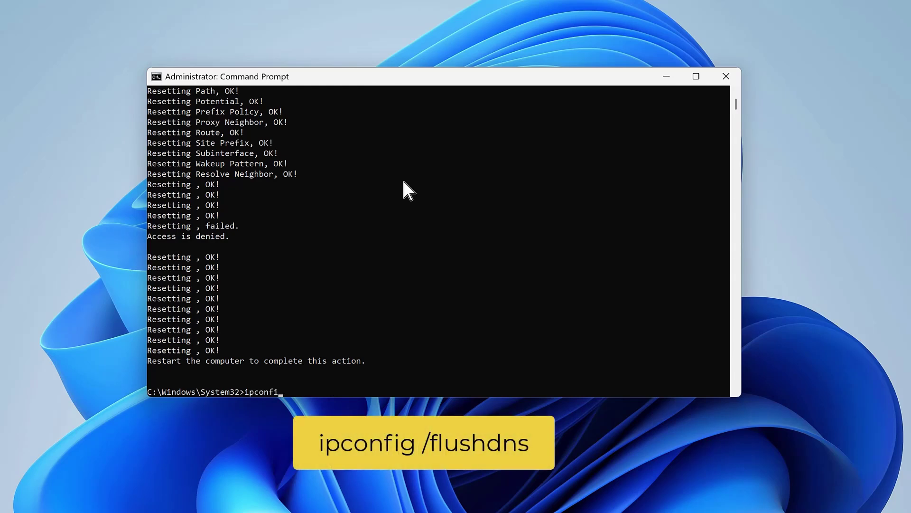
type("g /flushdns")
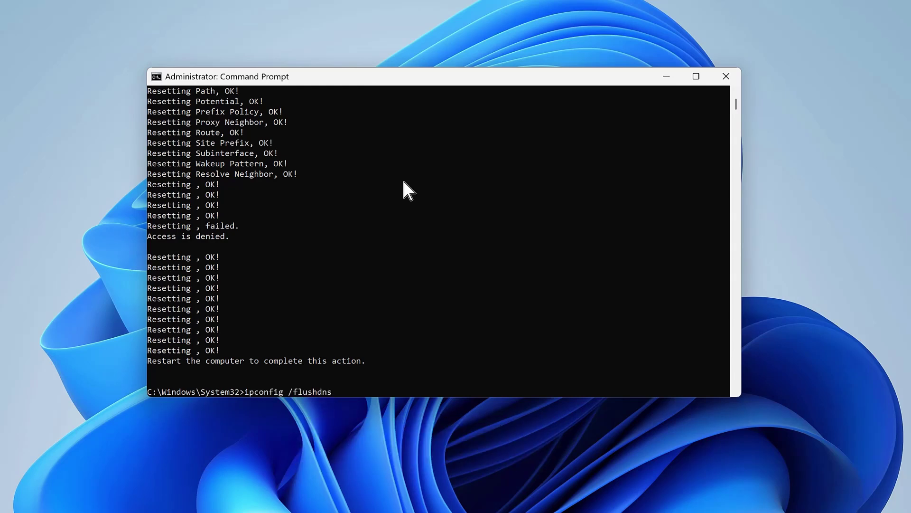
key("Return")
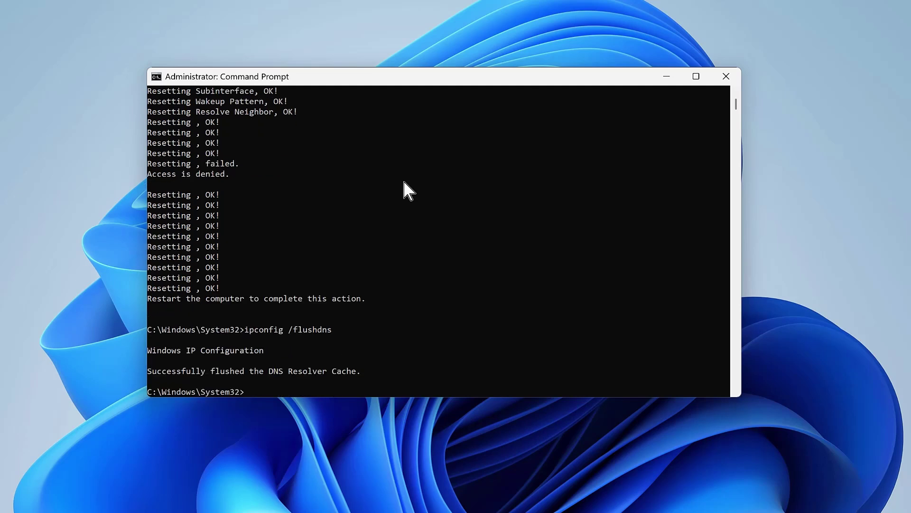
type("ipcon")
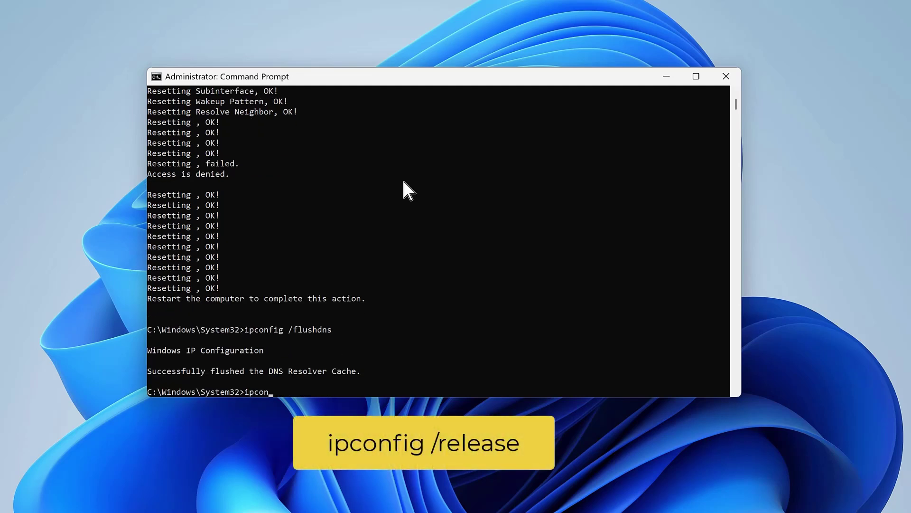
type("fig /release")
key("Return")
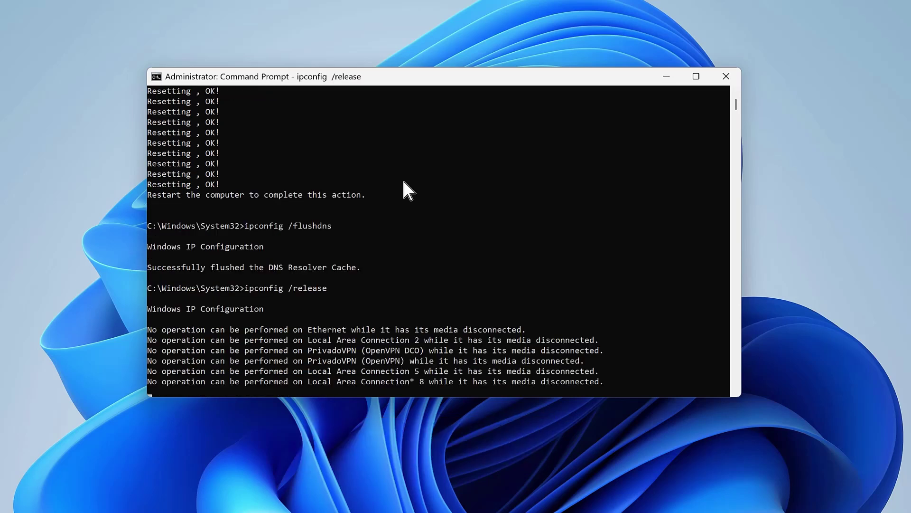
type("ipconfig /r")
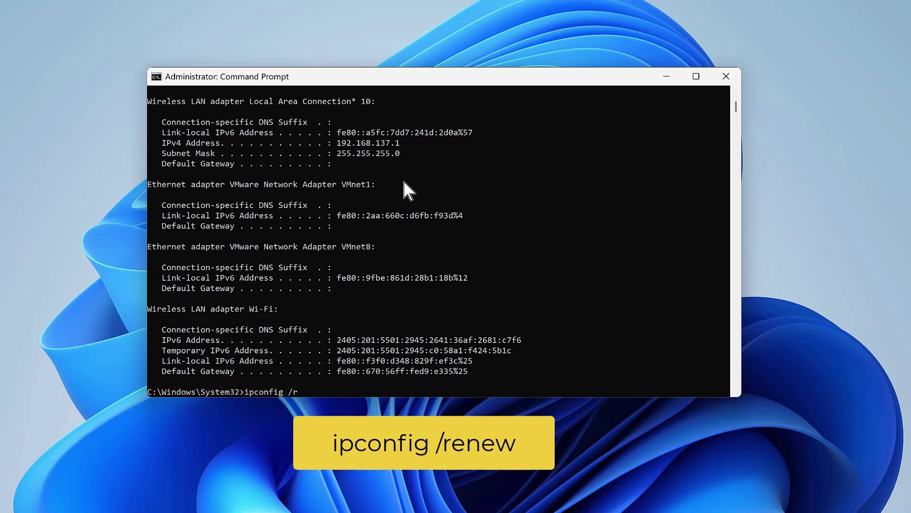
type("enew")
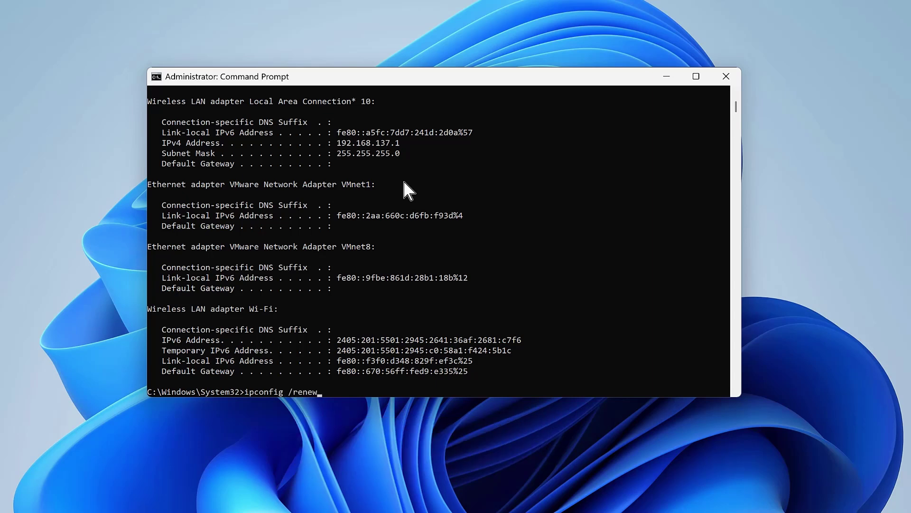
key("Return")
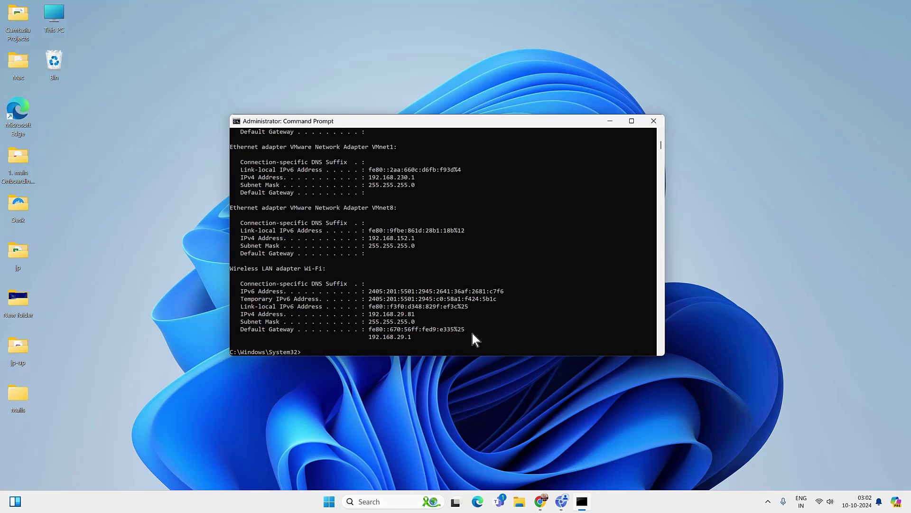
left_click(654, 122)
key("super")
Go to Settings > Network & internet > Advanced network settings > Network reset
left_click(573, 469)
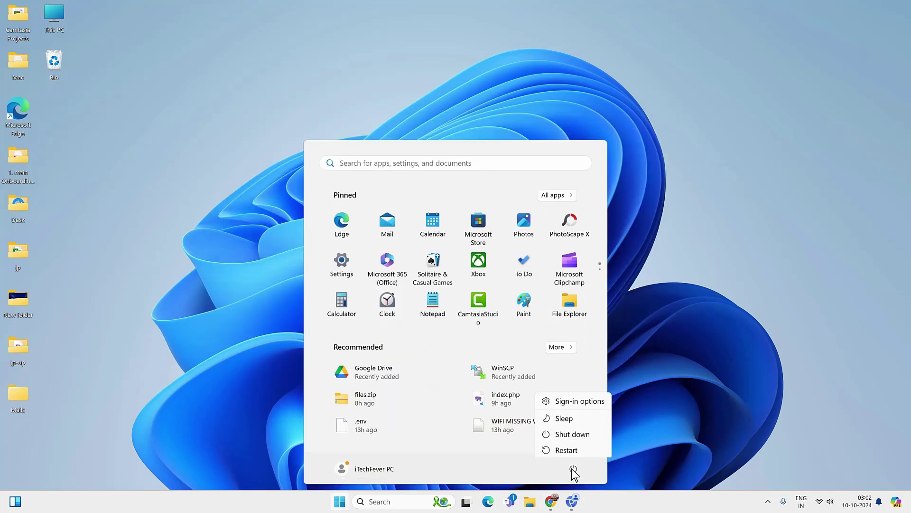
key("Escape")
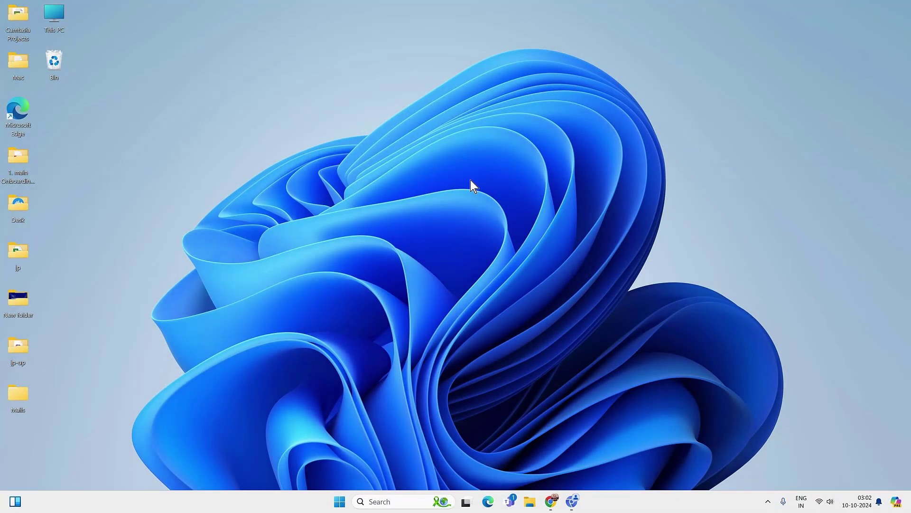
left_click(339, 501)
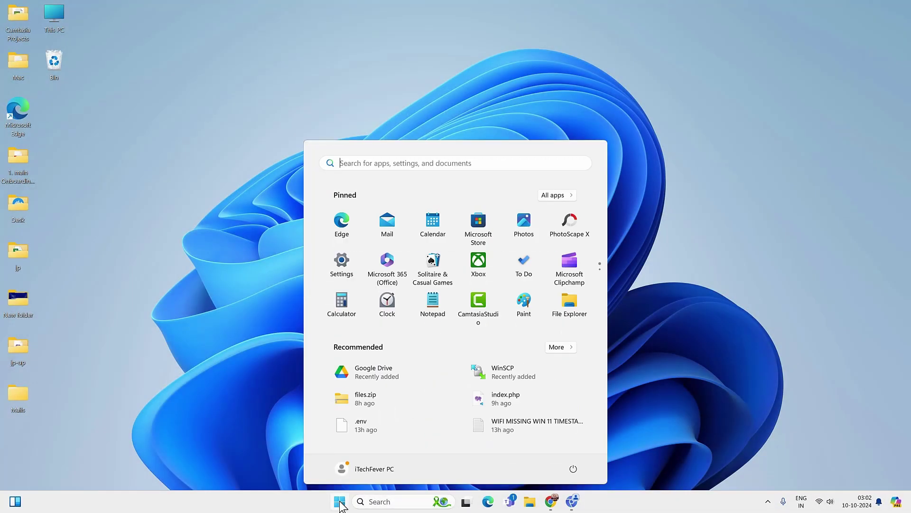
left_click(344, 265)
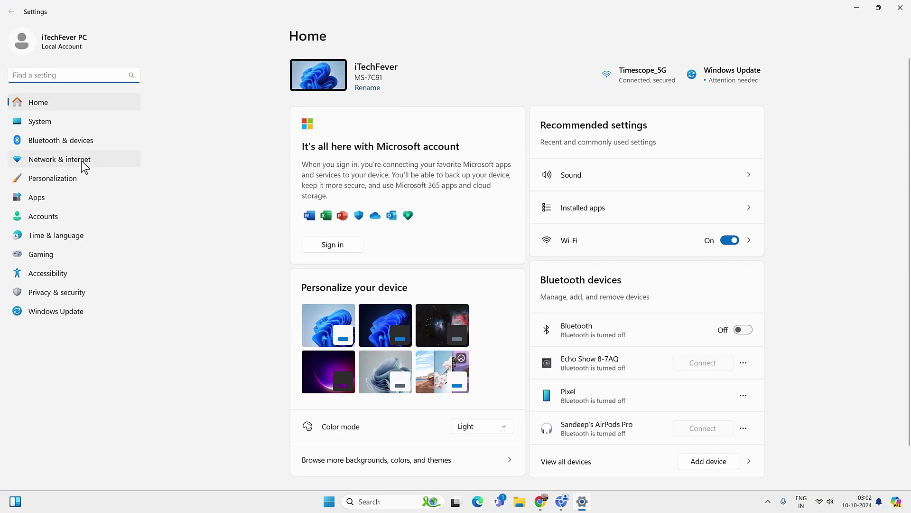
left_click(85, 164)
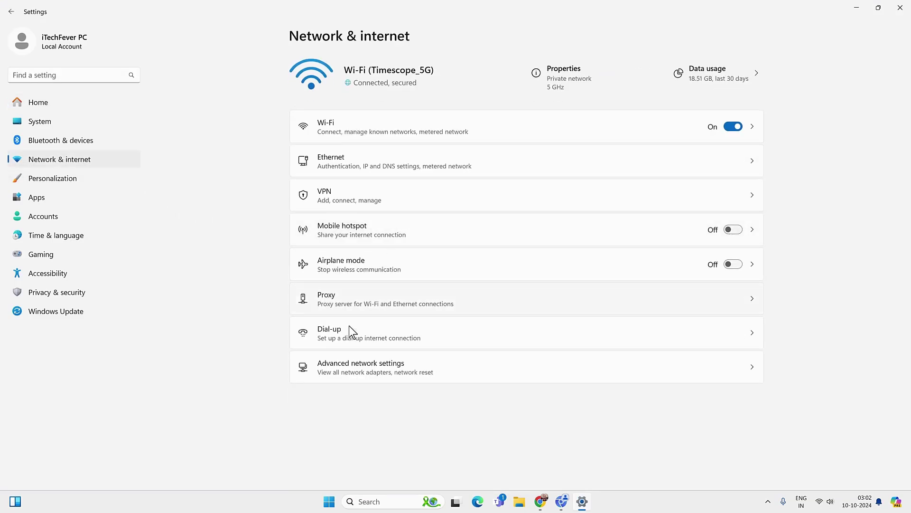
left_click(403, 373)
scroll(424, 366, "down", 5)
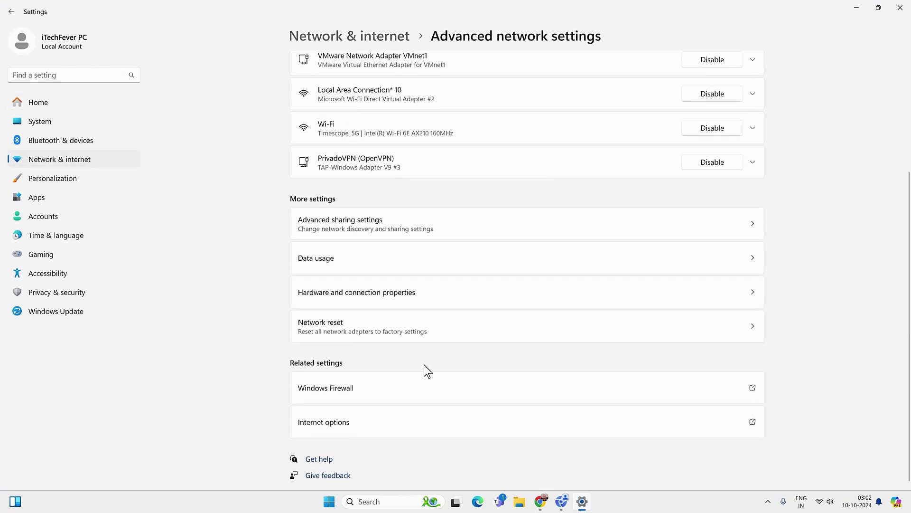
left_click(367, 327)
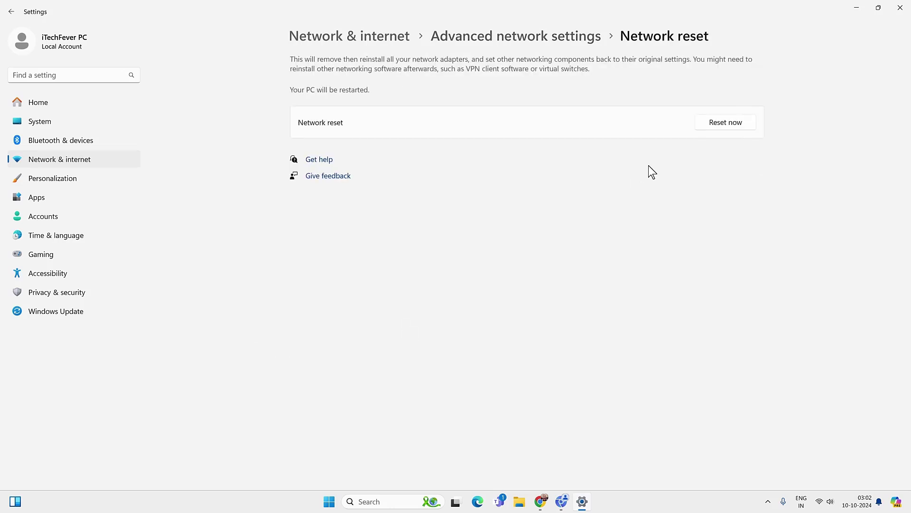
Choose Reset now, confirm with Yes, and close Settings
left_click(717, 127)
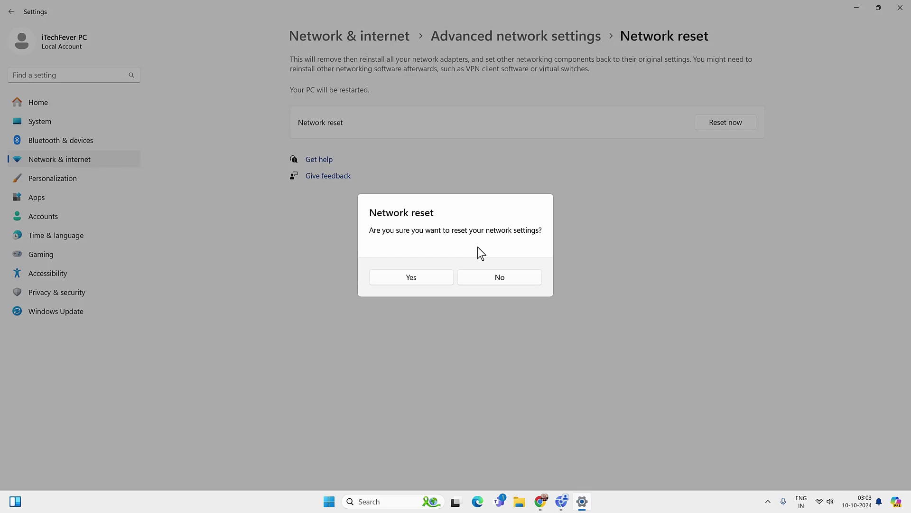
left_click(411, 277)
left_click(899, 9)
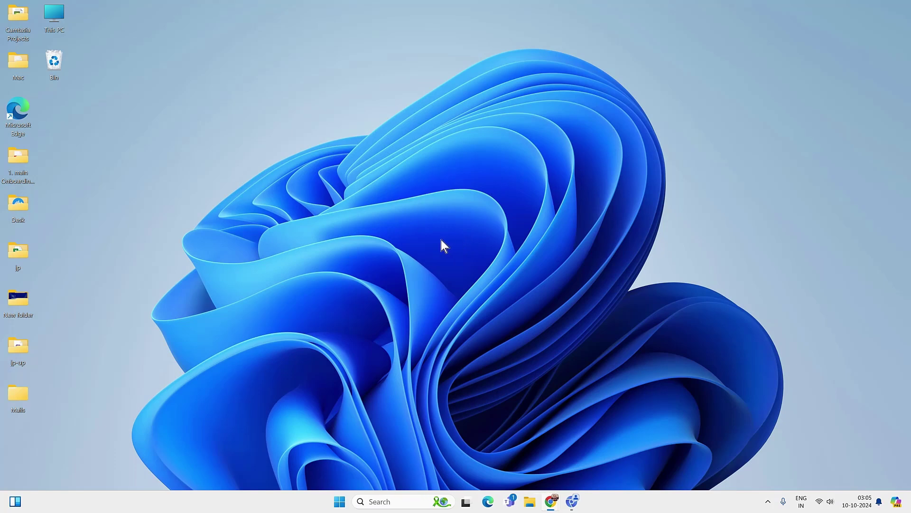
Uninstall PrivadoVPN from Settings > Apps > Installed apps
left_click(340, 501)
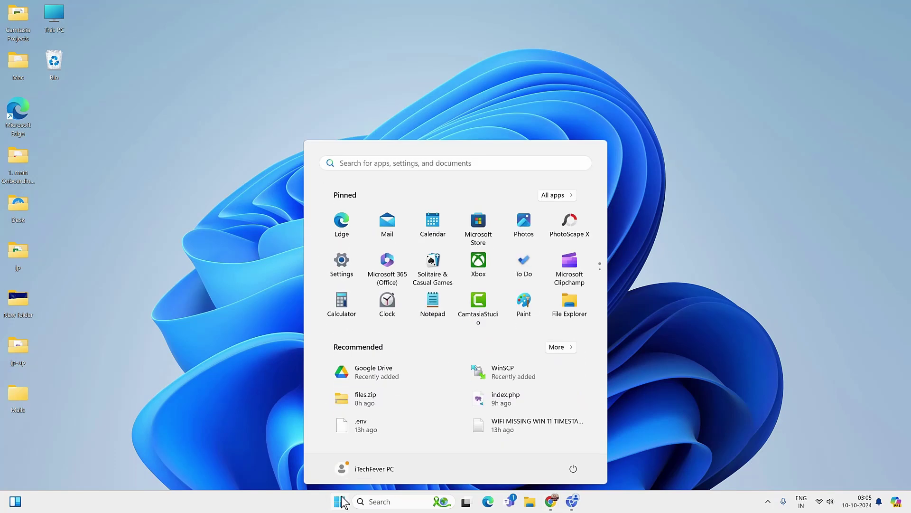
left_click(340, 262)
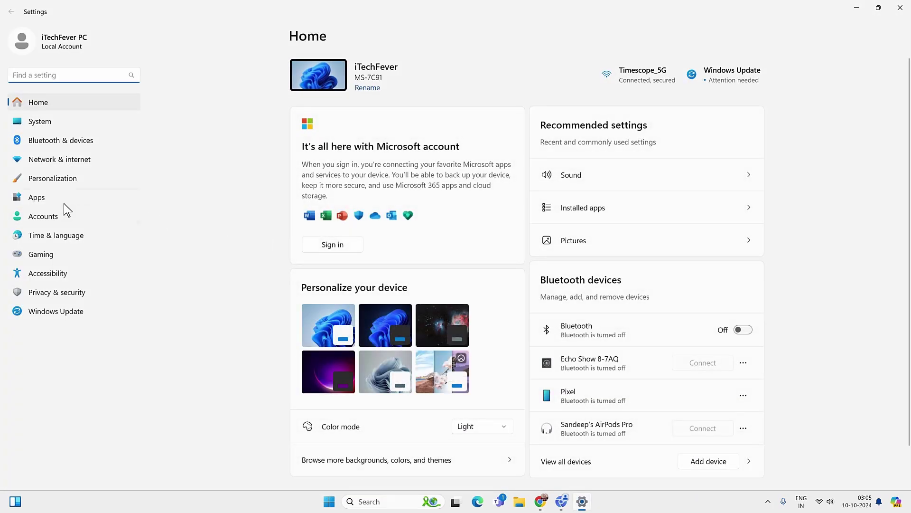
left_click(58, 201)
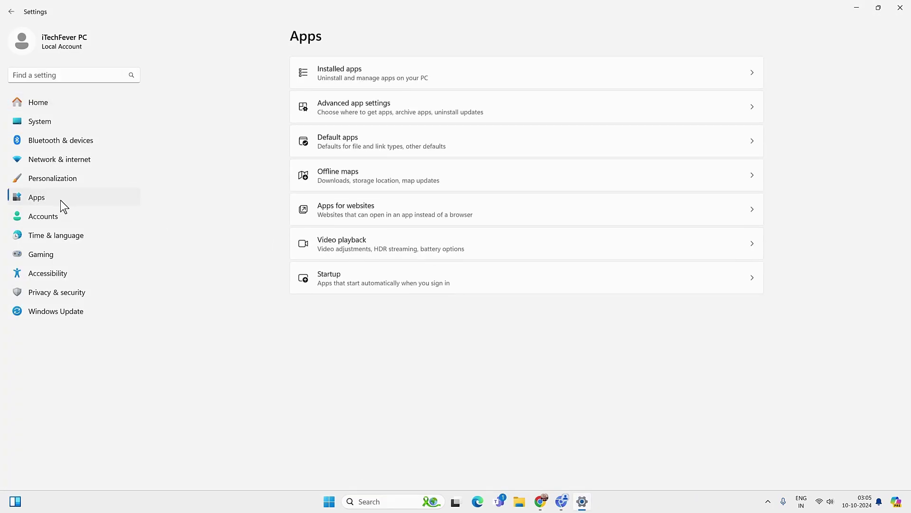
left_click(388, 72)
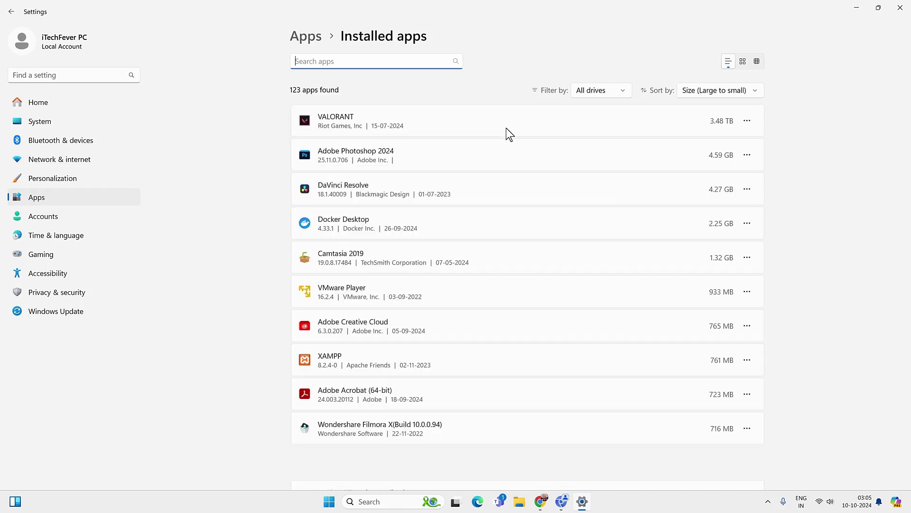
scroll(574, 246, "down", 10)
scroll(578, 251, "down", 5)
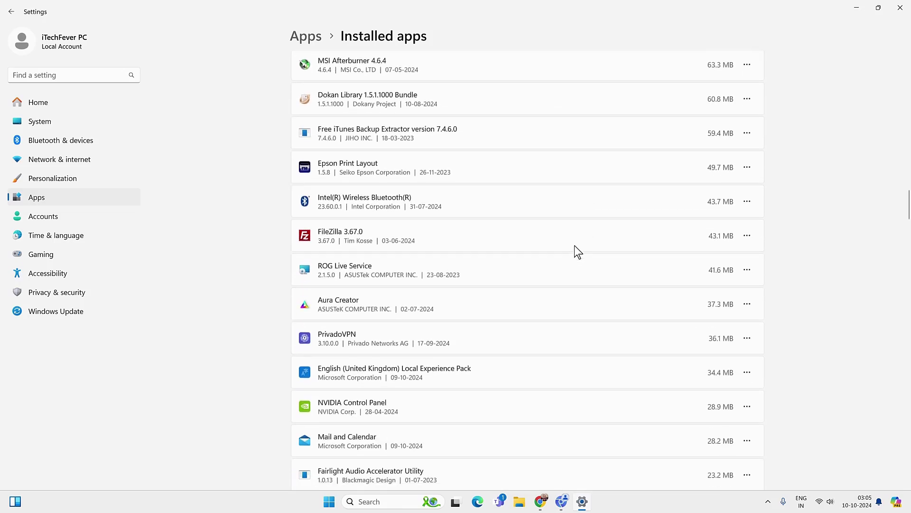
left_click(747, 240)
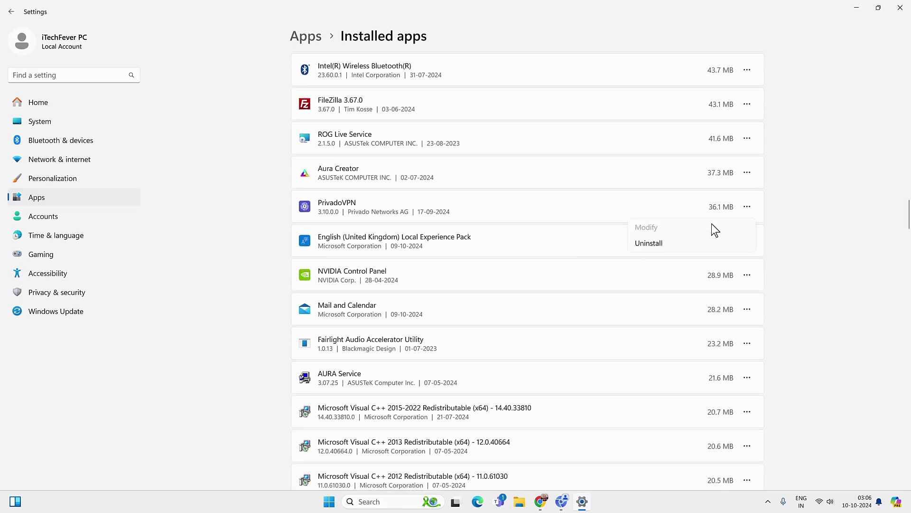
left_click(650, 243)
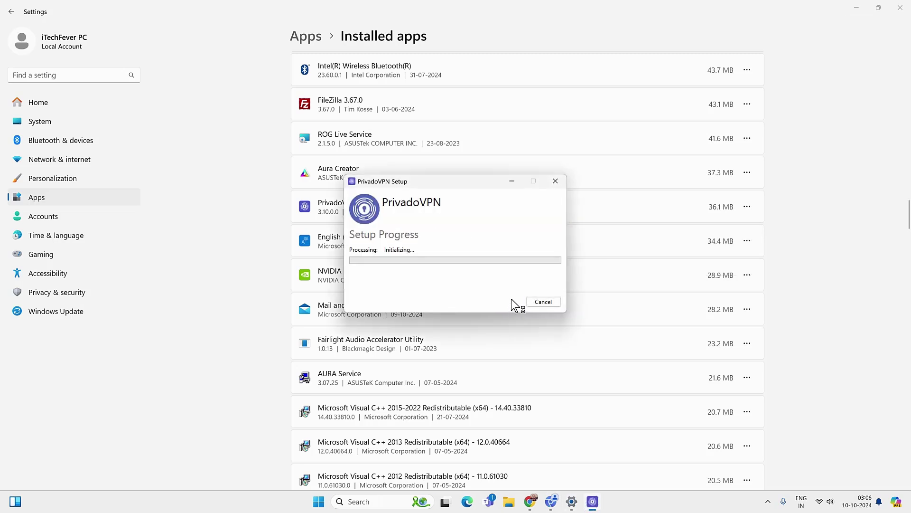
left_click(542, 302)
Check Network & internet > VPN shows no connections, then close Settings
left_click(69, 159)
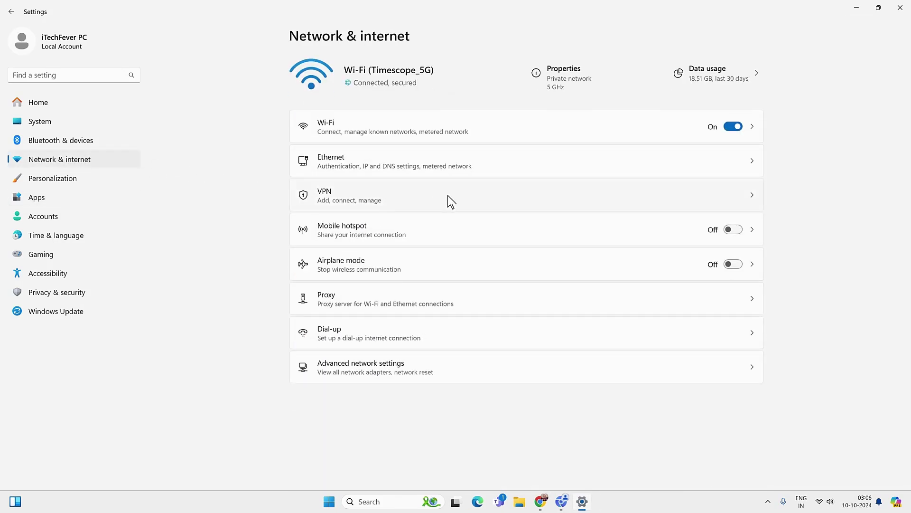
left_click(448, 195)
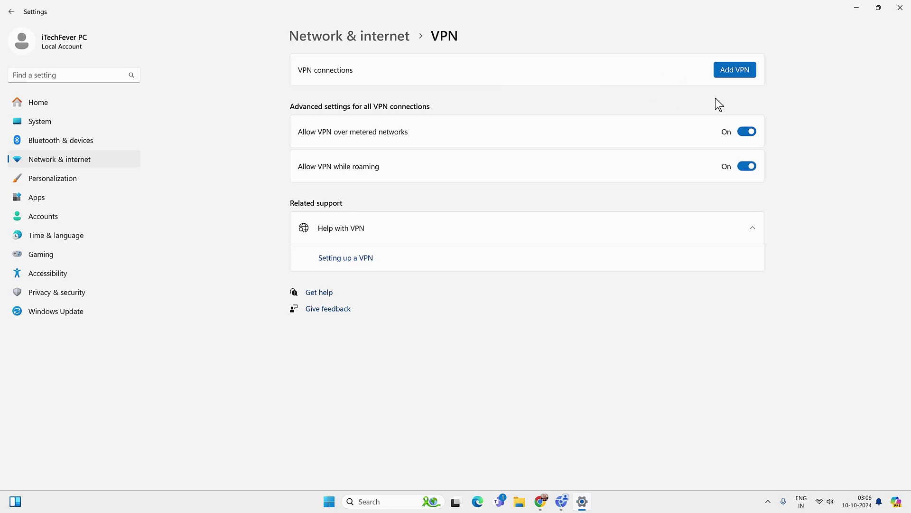
left_click(900, 7)
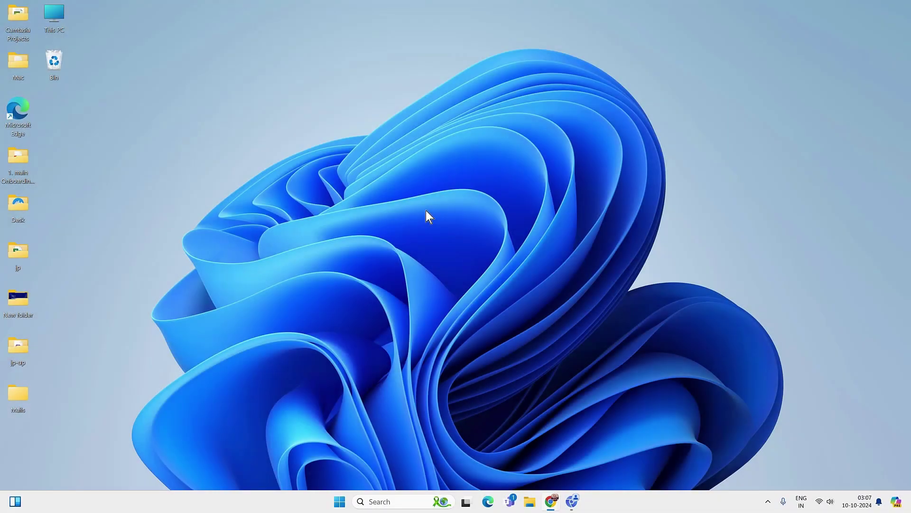
In Device Manager, start Update driver for the Intel(R) Wi-Fi 6E AX210 160MHz adapter
left_click(384, 493)
type("device Manager")
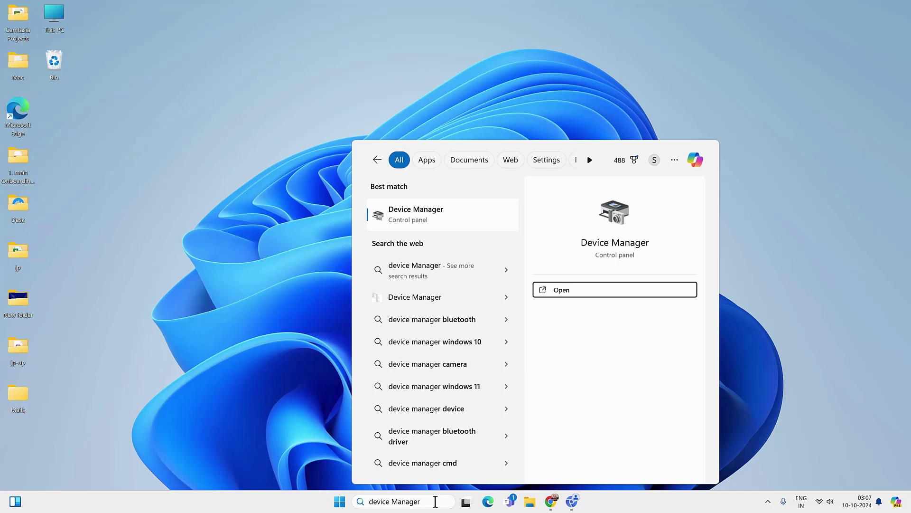
left_click(419, 221)
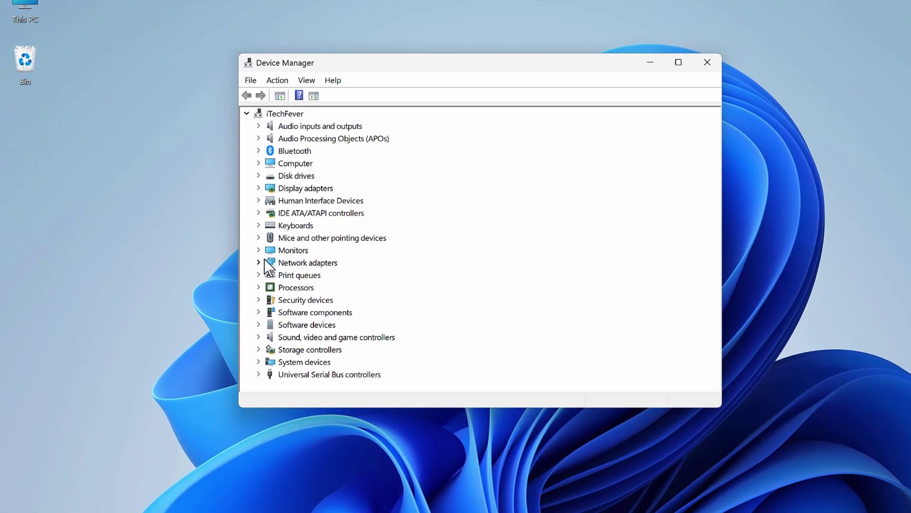
left_click(258, 263)
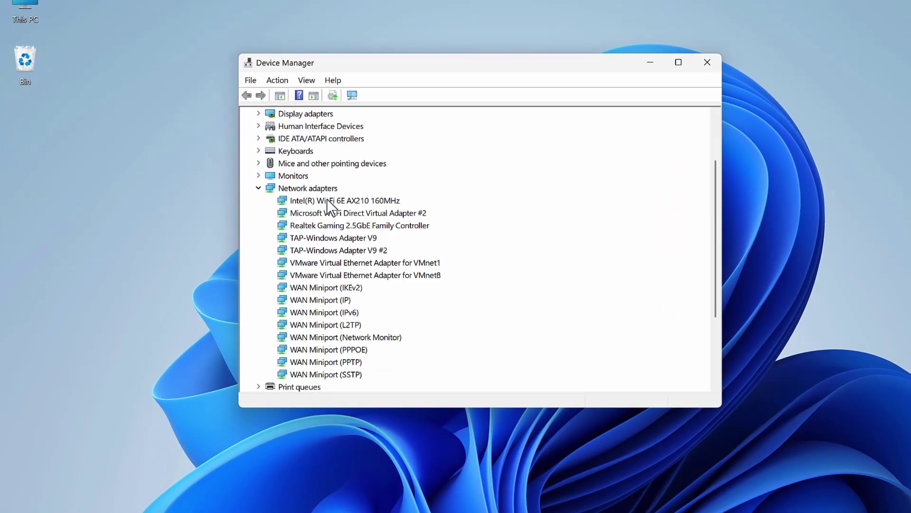
left_click(300, 199)
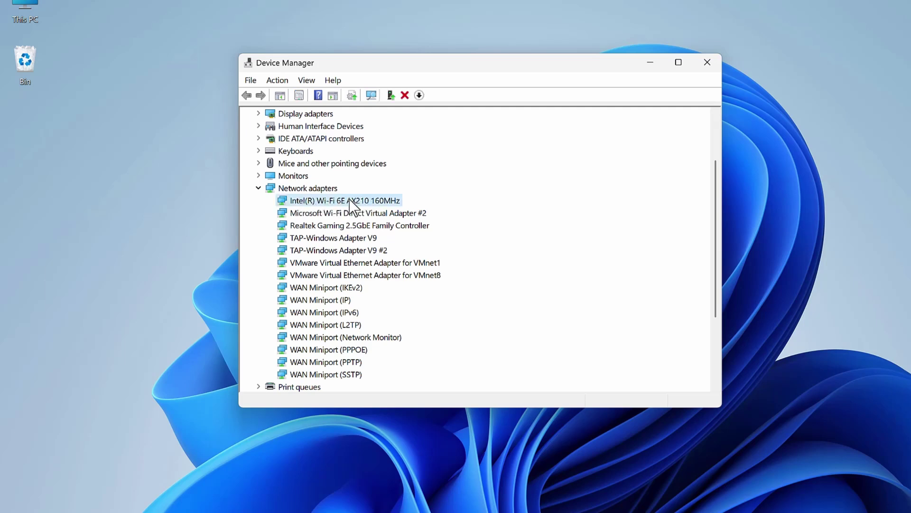
right_click(349, 199)
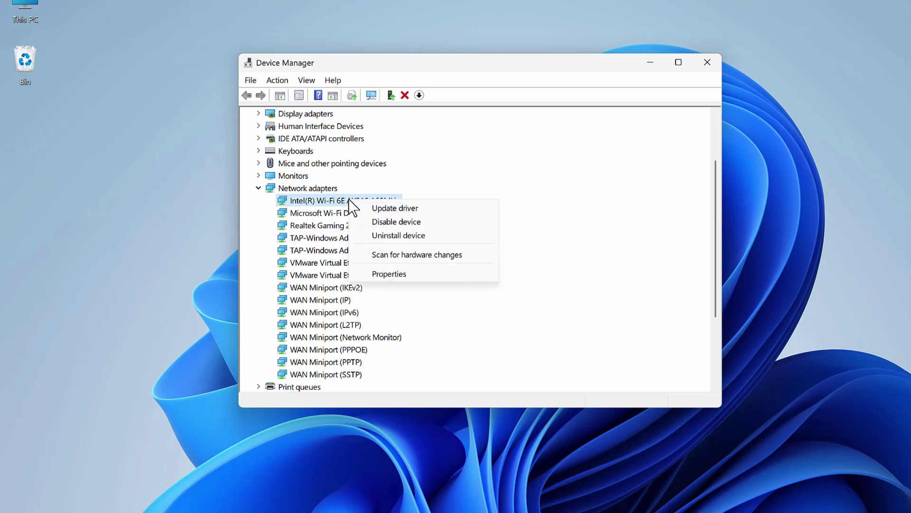
left_click(387, 208)
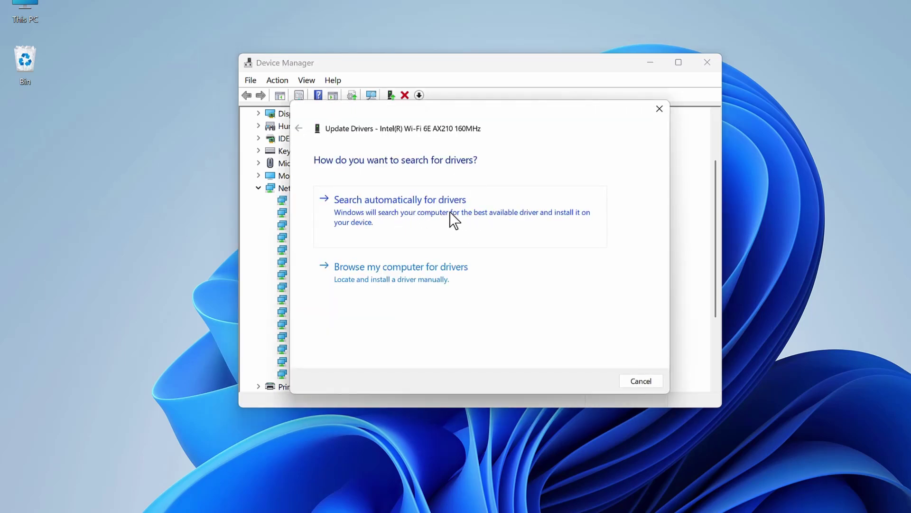
Pick the Intel-supplied driver from the computer's list, install it, and close the dialog
left_click(389, 274)
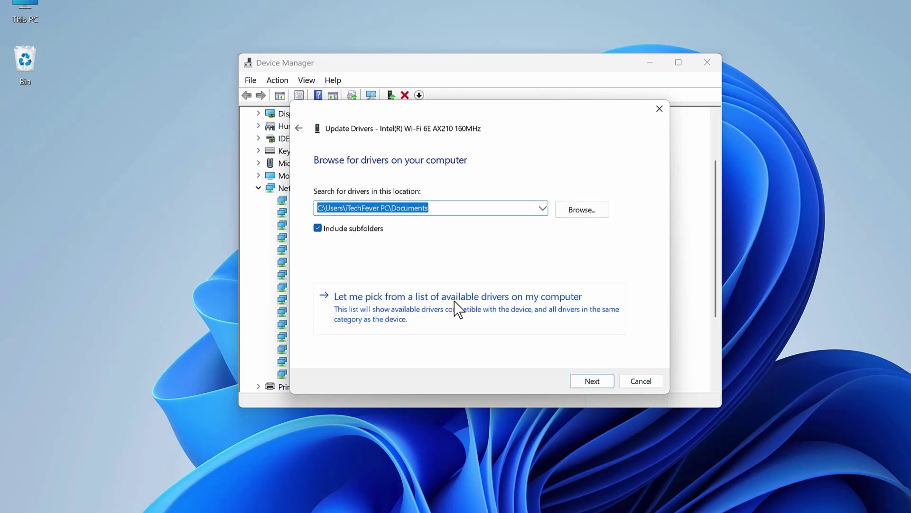
left_click(545, 306)
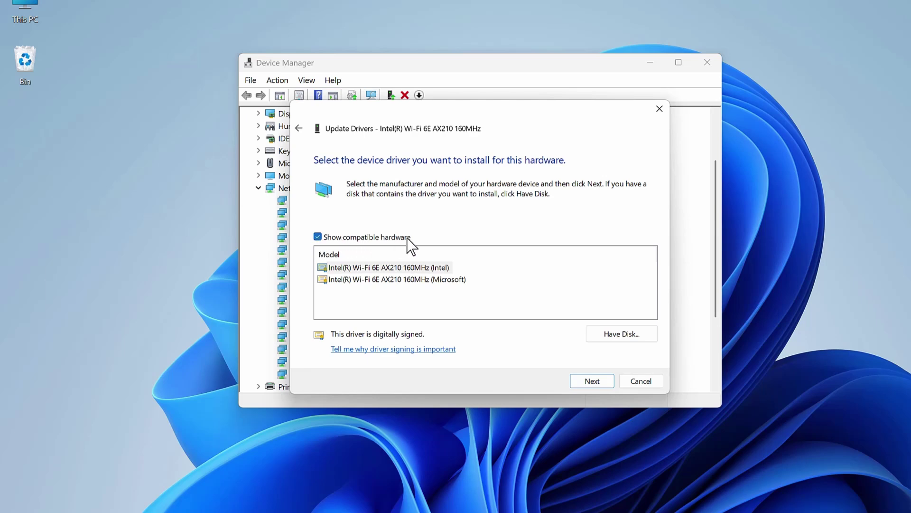
left_click(406, 267)
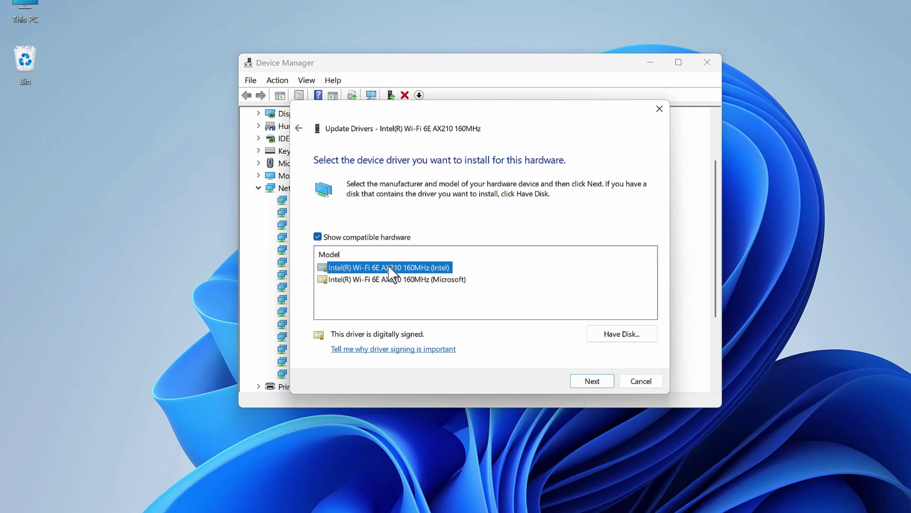
left_click_drag(371, 116, 466, 117)
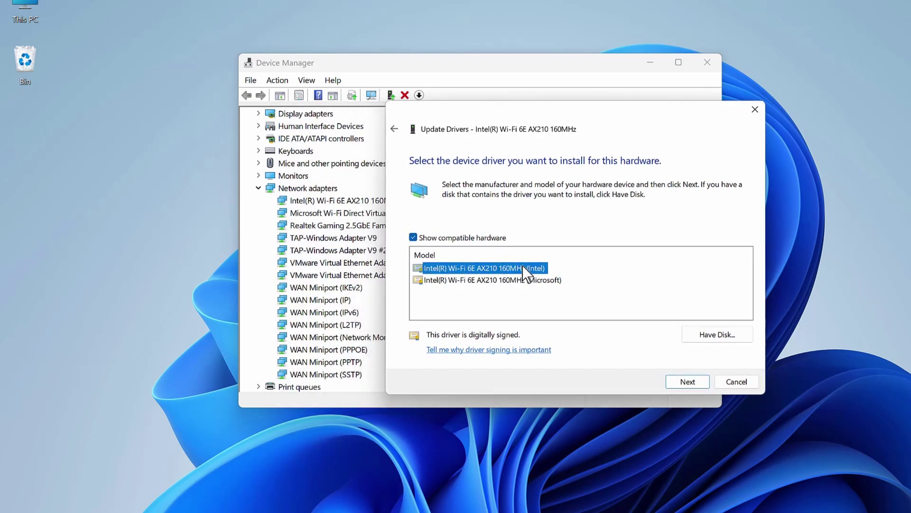
left_click(689, 382)
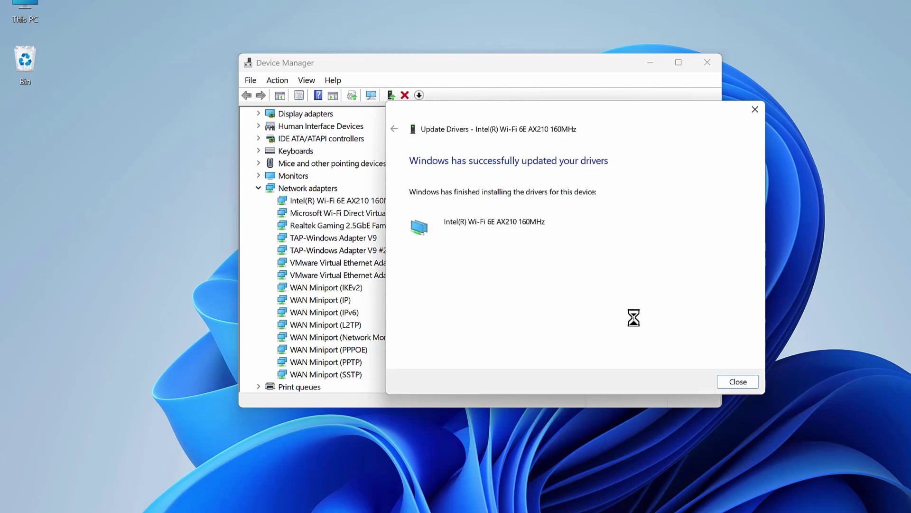
left_click(739, 383)
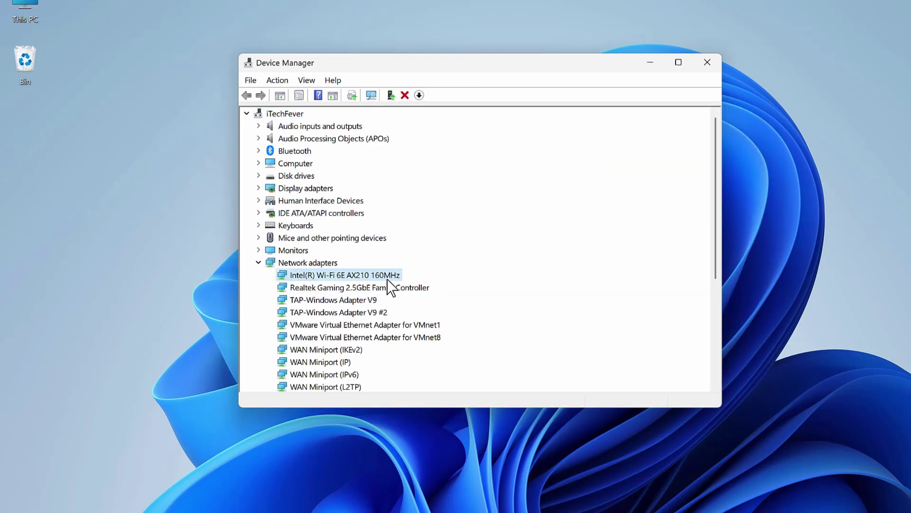
Uninstall the Intel Wi-Fi 6E AX210 device, scan for hardware changes to restore it, and close Device Manager
right_click(327, 273)
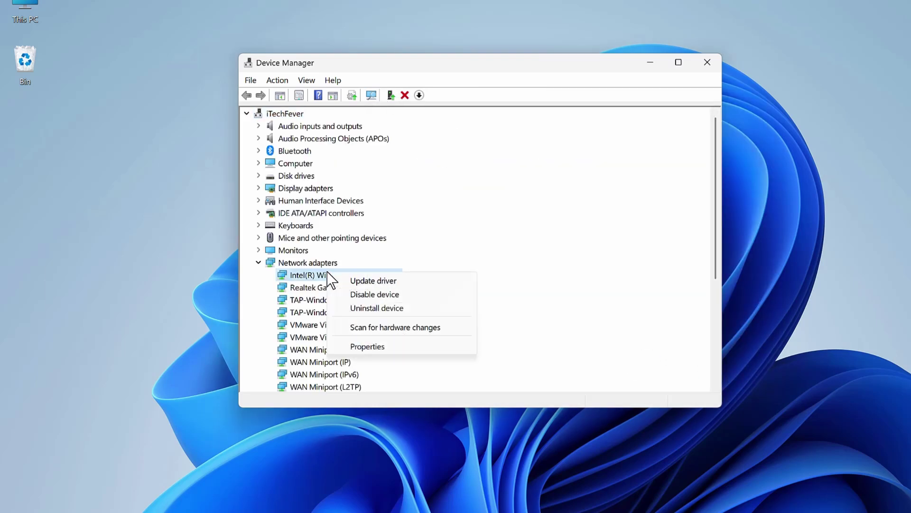
left_click(368, 308)
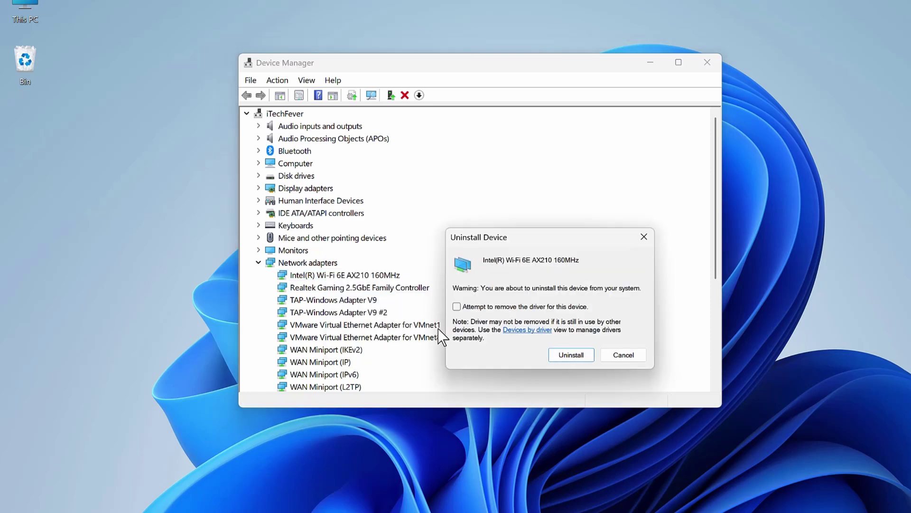
left_click(571, 355)
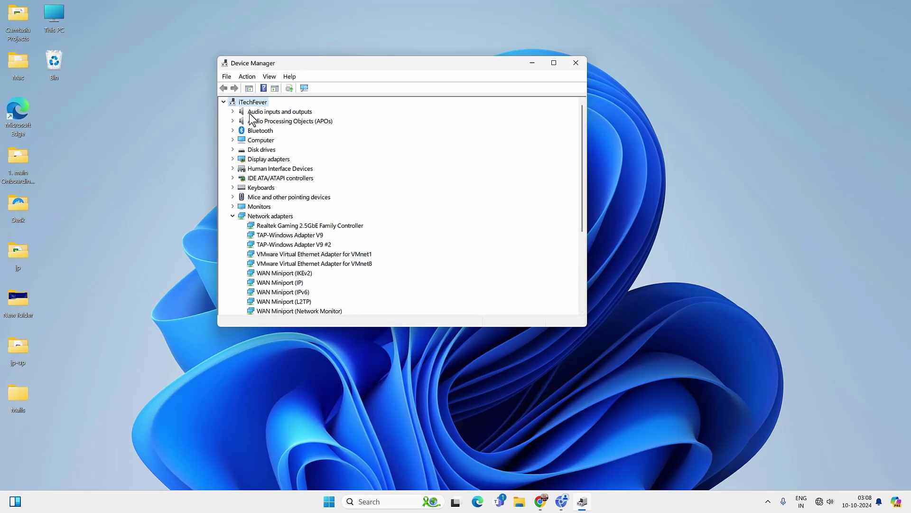
left_click(240, 77)
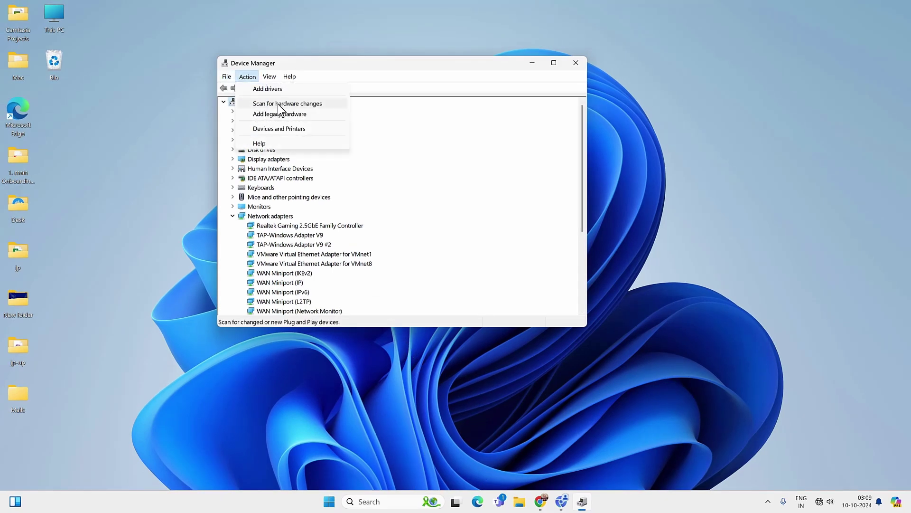
left_click(295, 101)
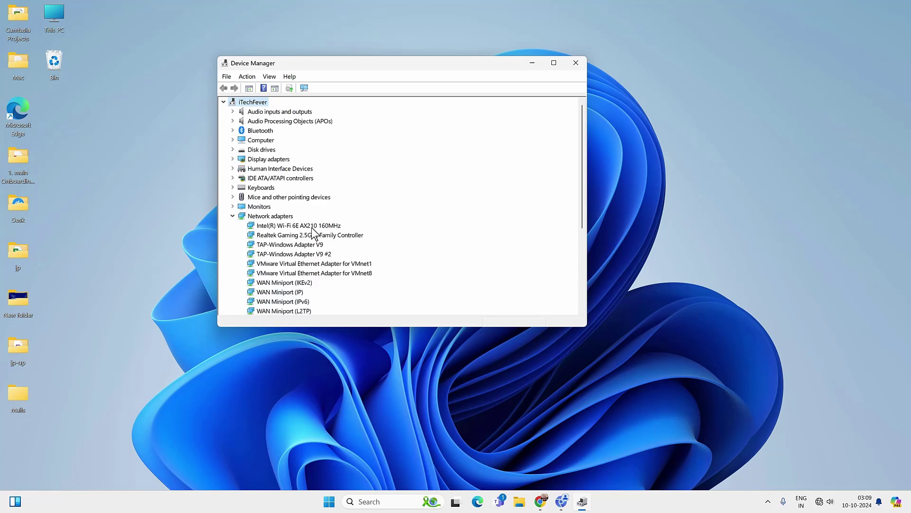
left_click(575, 63)
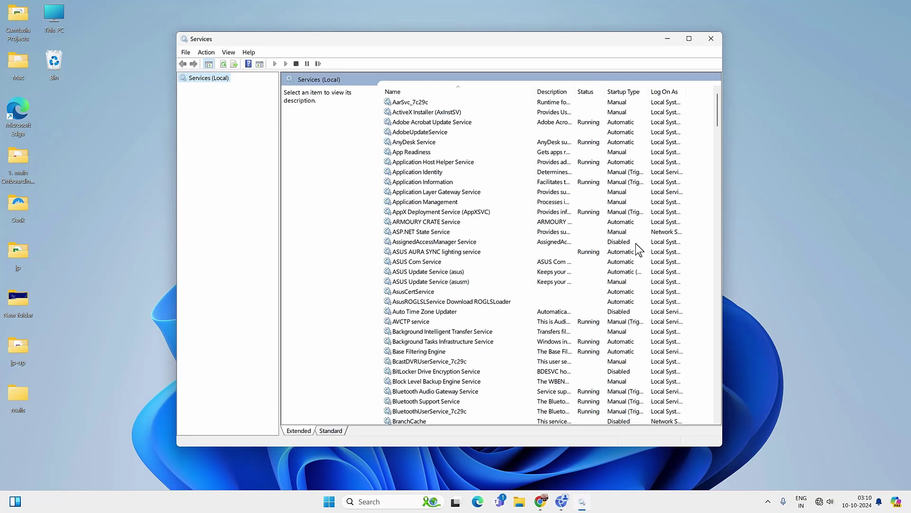
Start the WLAN AutoConfig service and connect to a Wi-Fi network from Quick Settings
left_click_drag(717, 116, 716, 410)
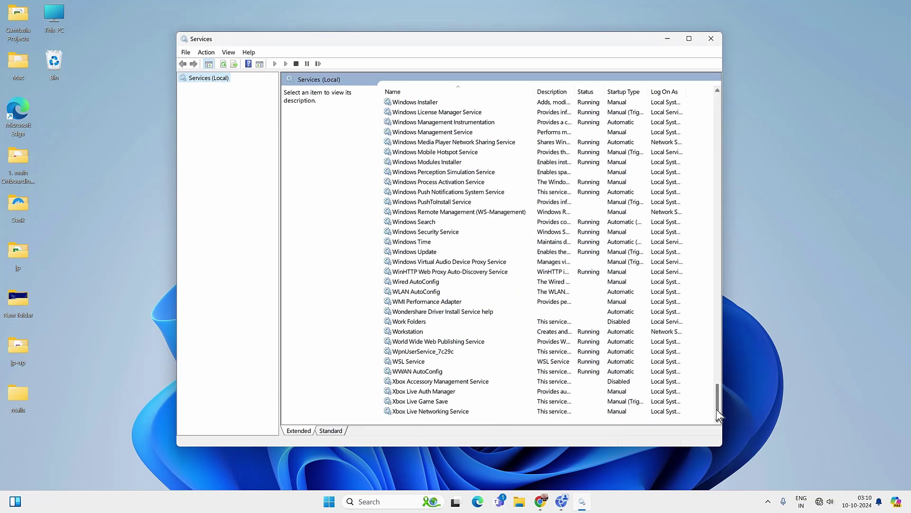
left_click(430, 293)
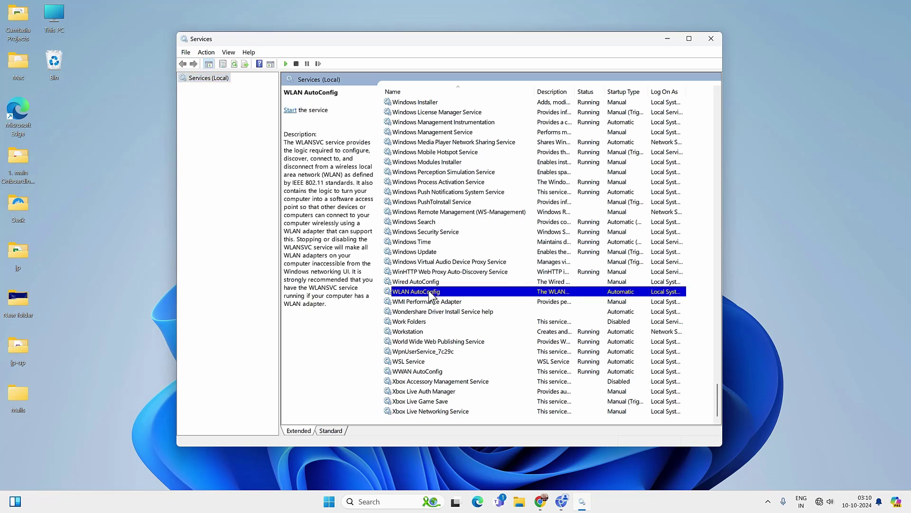
right_click(430, 294)
left_click(452, 298)
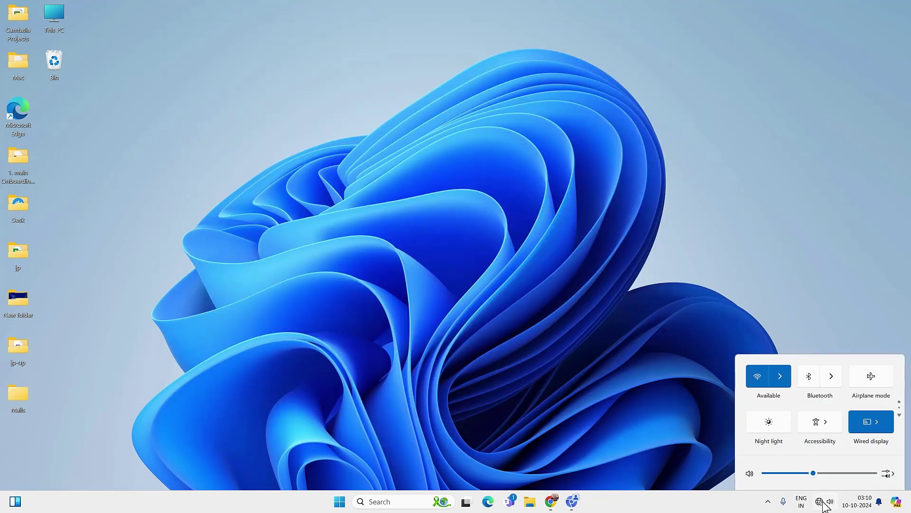
left_click(781, 374)
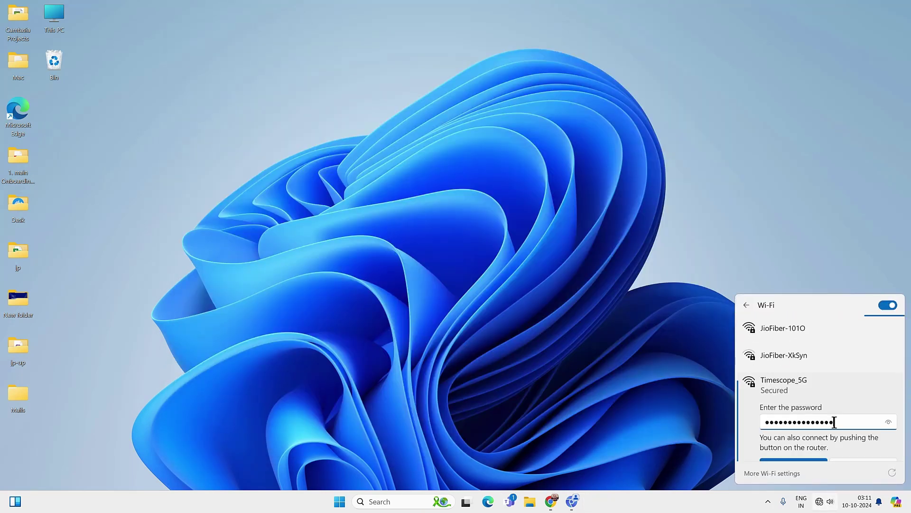
left_click(537, 481)
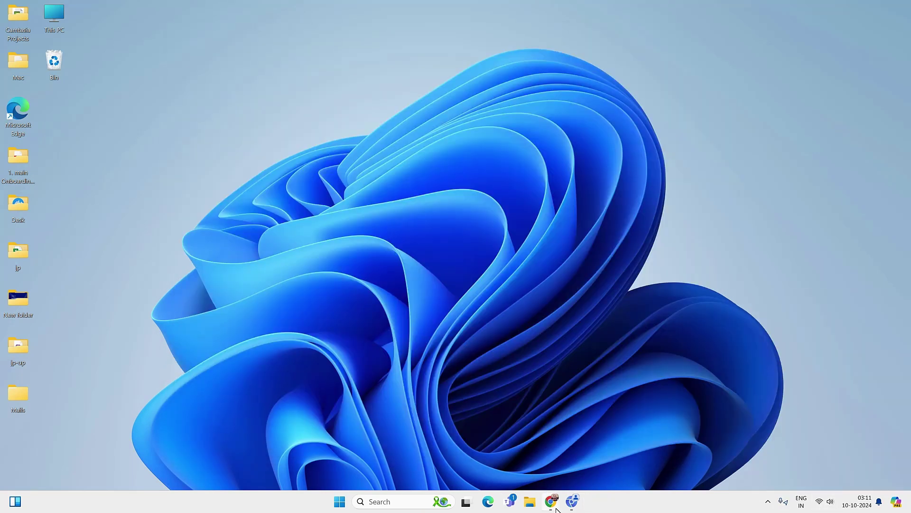
Reload the failed cloudflare search in Chrome, go to the Google home page, and minimize Chrome
mouse_move(555, 506)
left_click(629, 435)
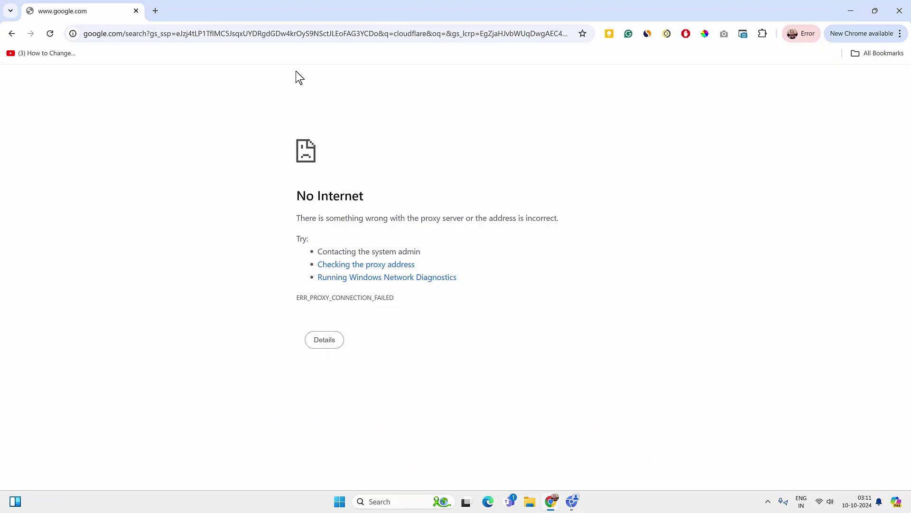
left_click(298, 33)
key("Return")
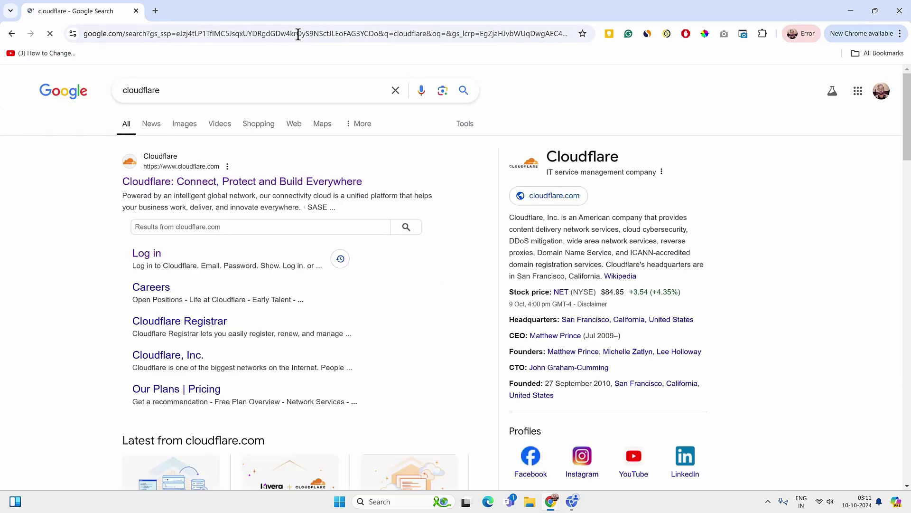
left_click(69, 91)
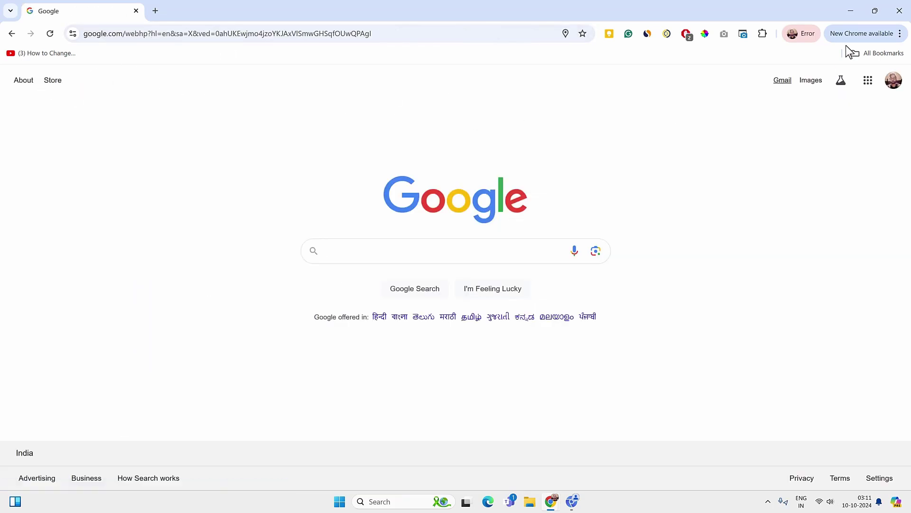
left_click(862, 10)
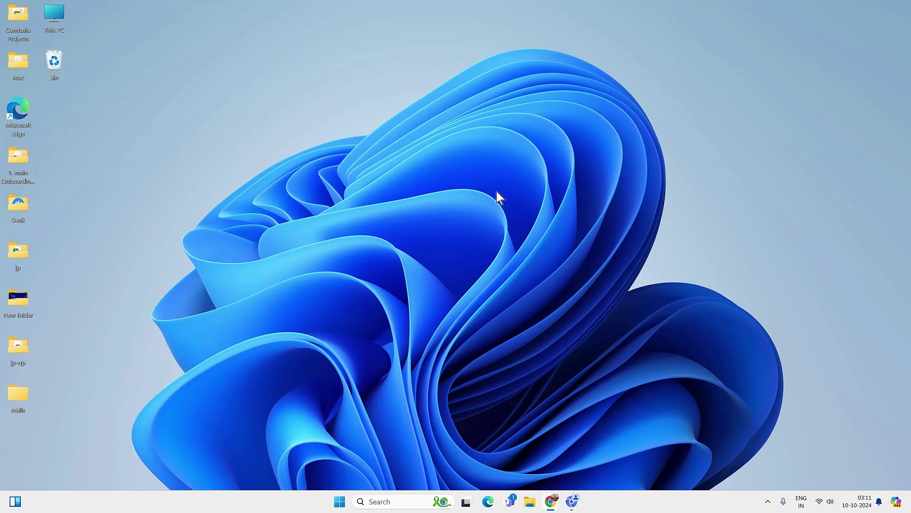
Run netcfg -d in an administrator Command Prompt, then confirm Device Manager lists the network adapters again
left_click(386, 501)
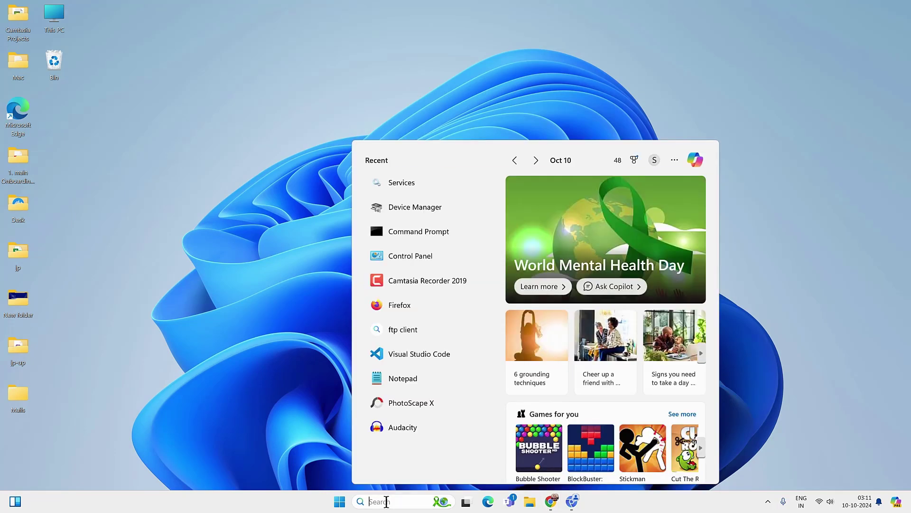
right_click(449, 237)
left_click(478, 247)
left_click(479, 247)
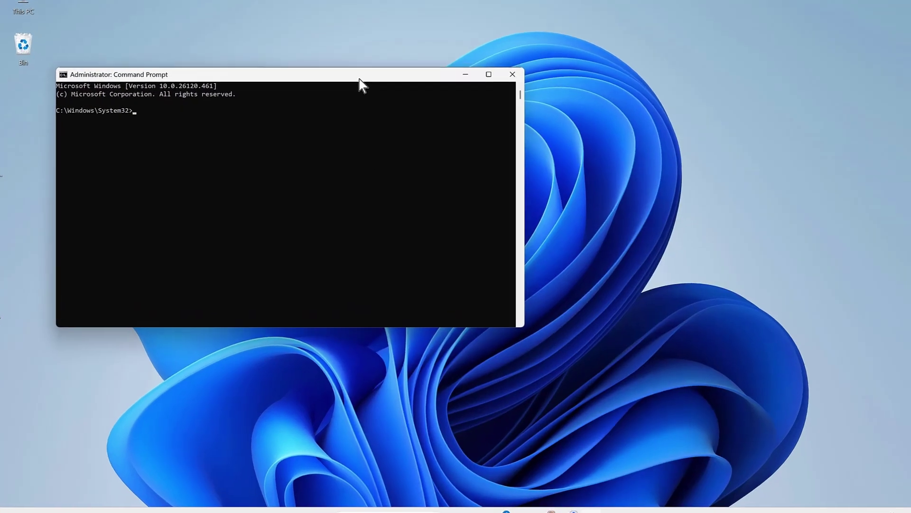
type("ne")
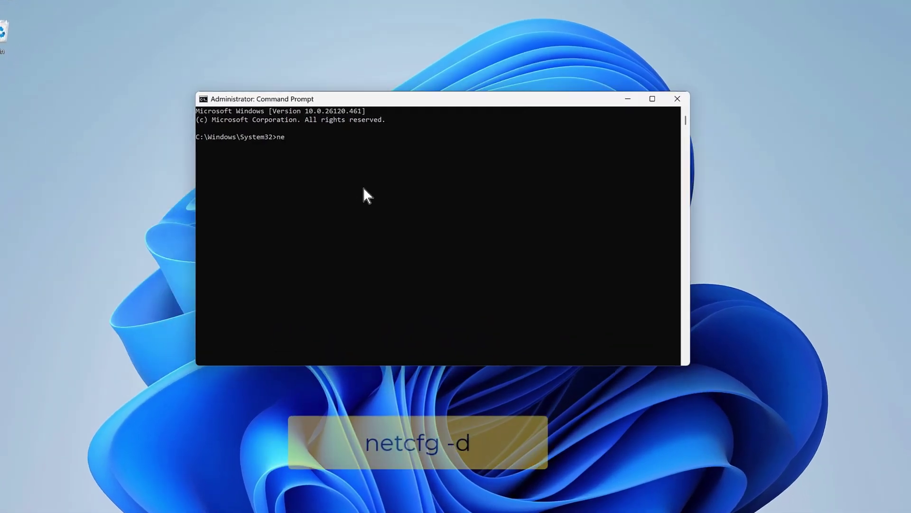
type("tcfg -d")
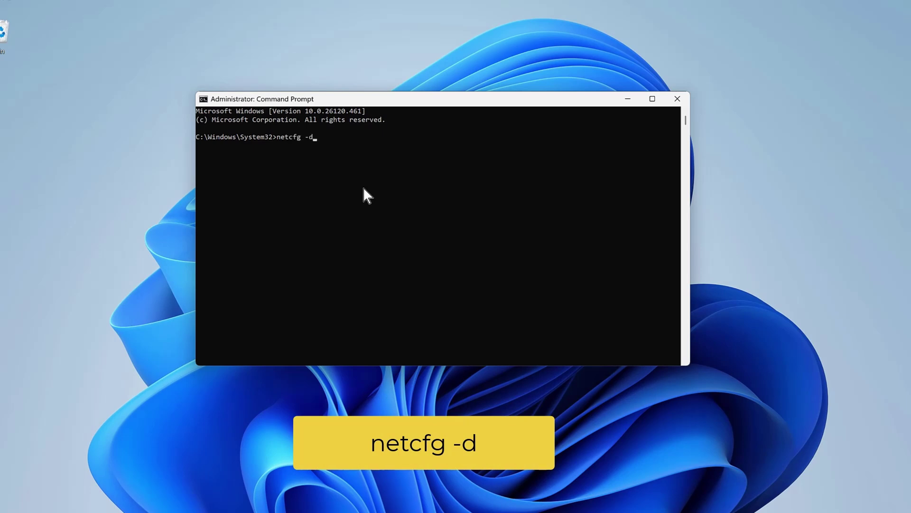
key("Return")
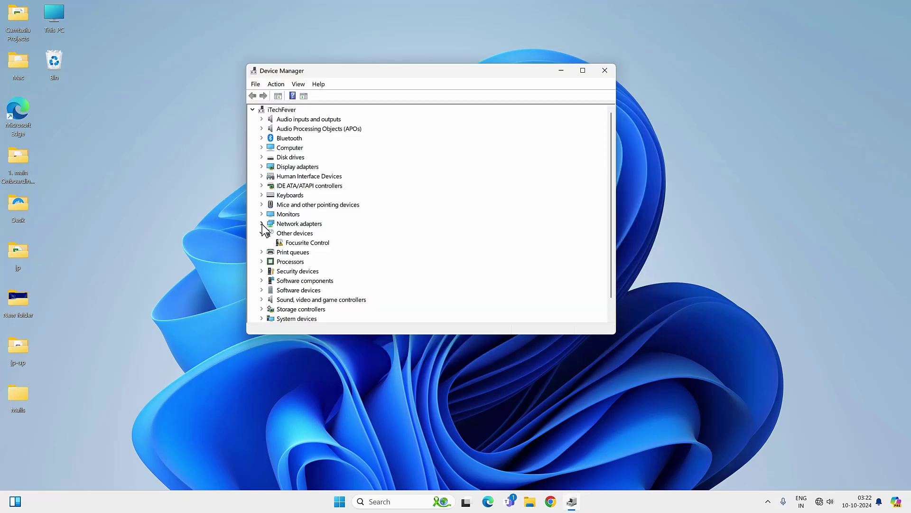
left_click(261, 224)
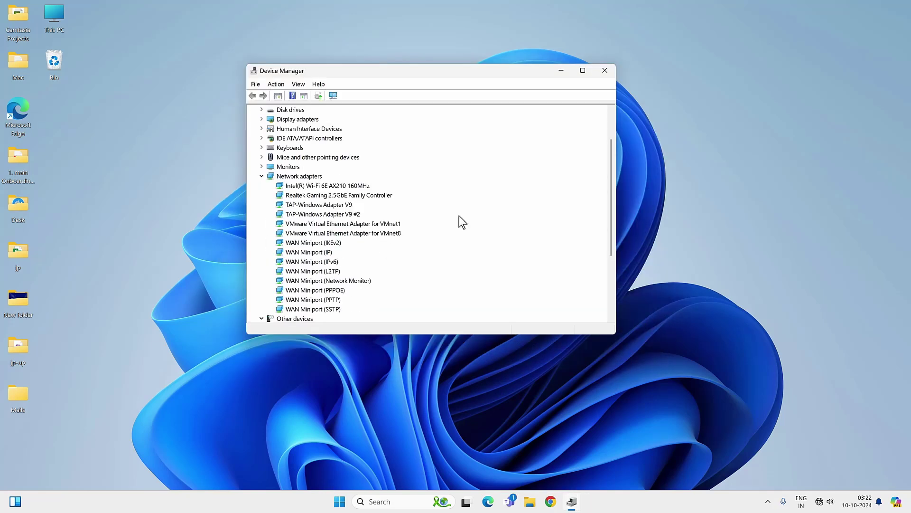
left_click(604, 71)
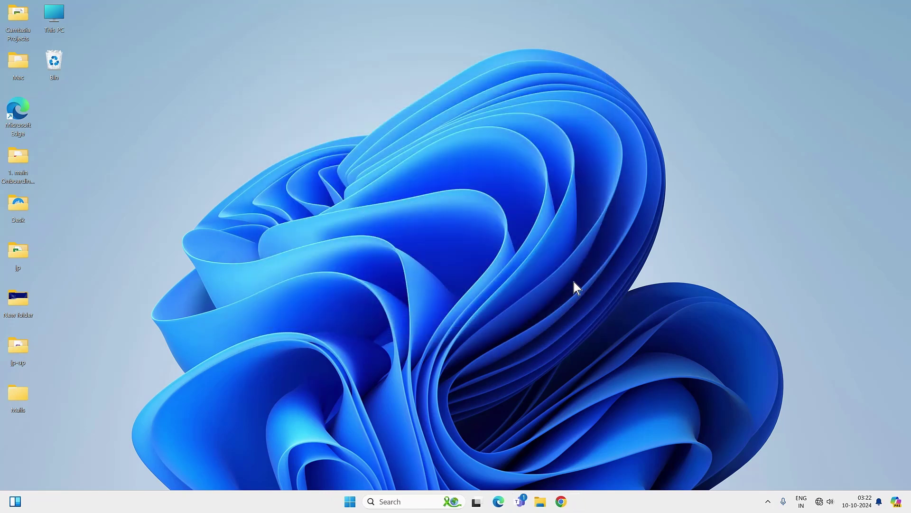